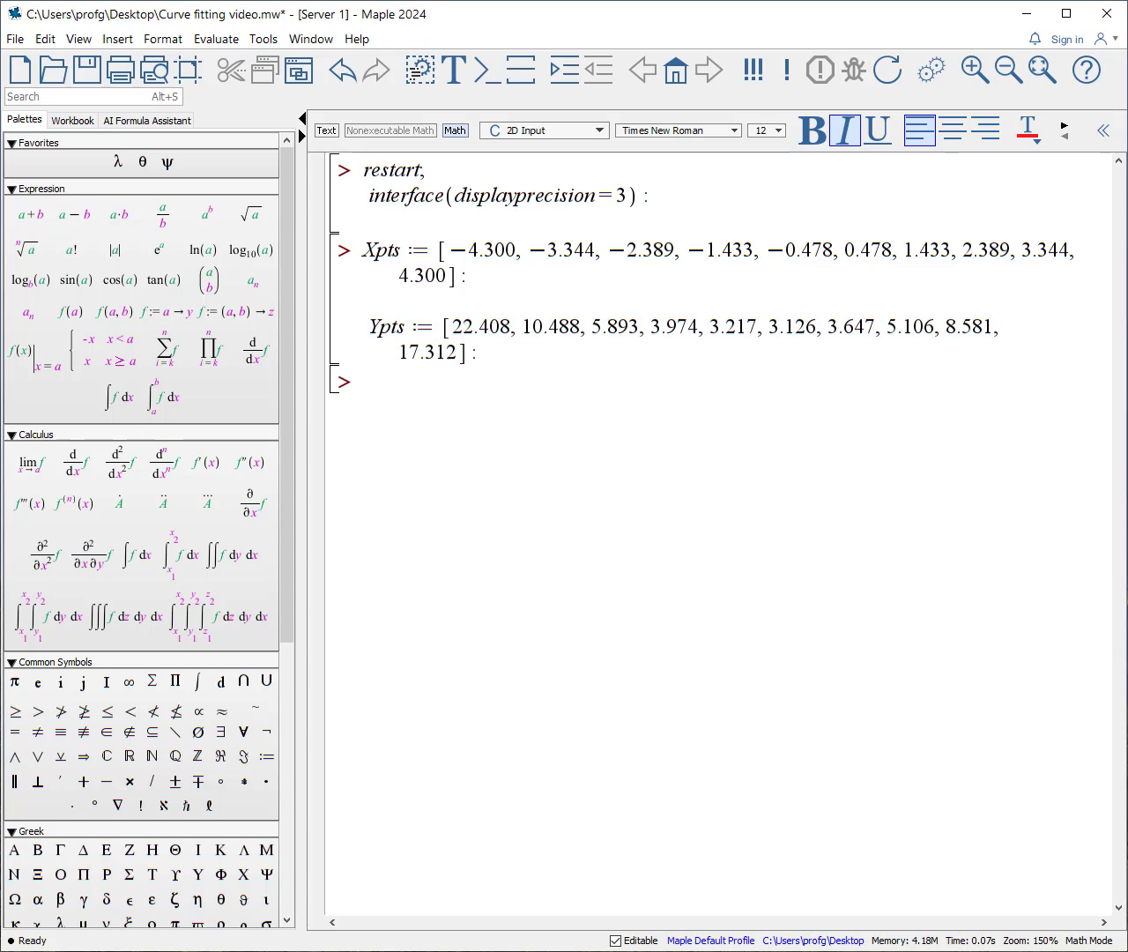
Enter linfit_model := c_2·x^2 + c_1·x + c_0 with a trailing colon to suppress output
text(li)
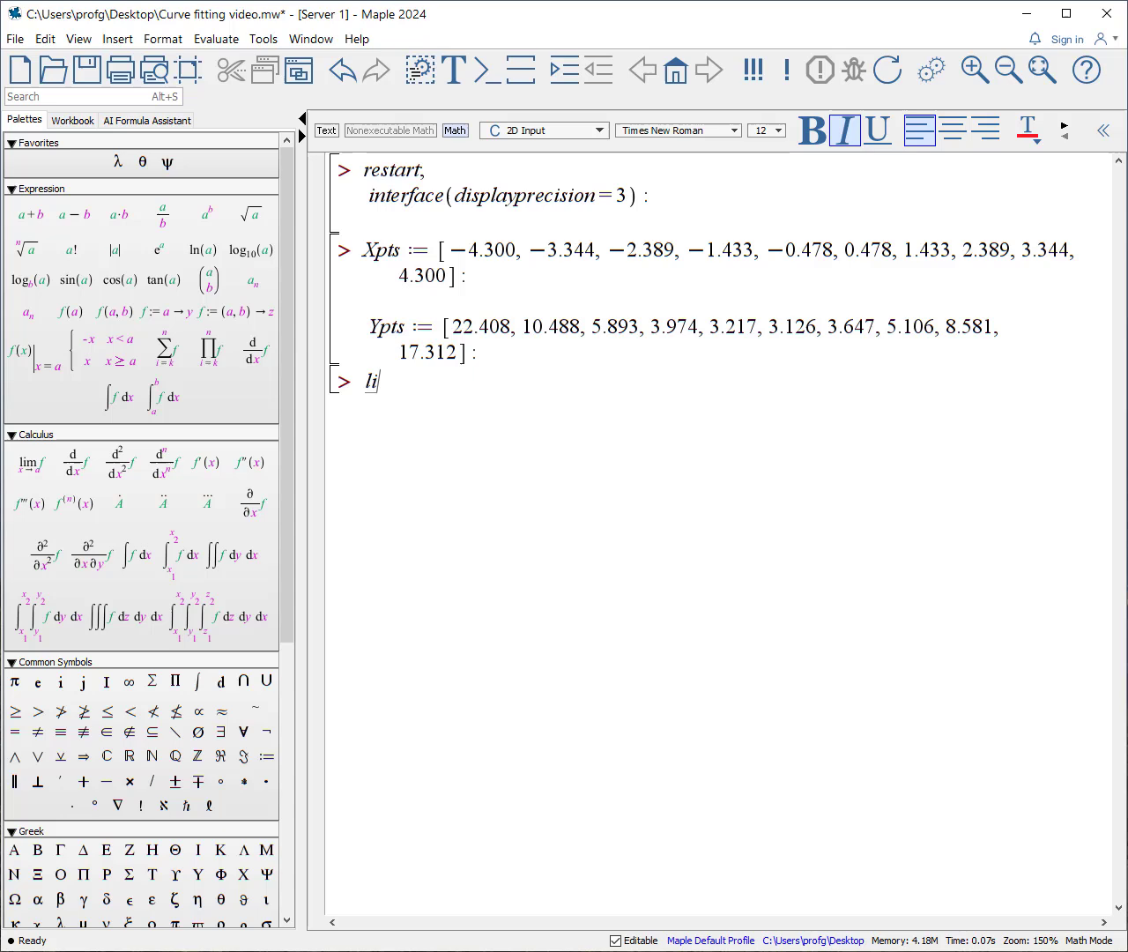
text(nfit_mo)
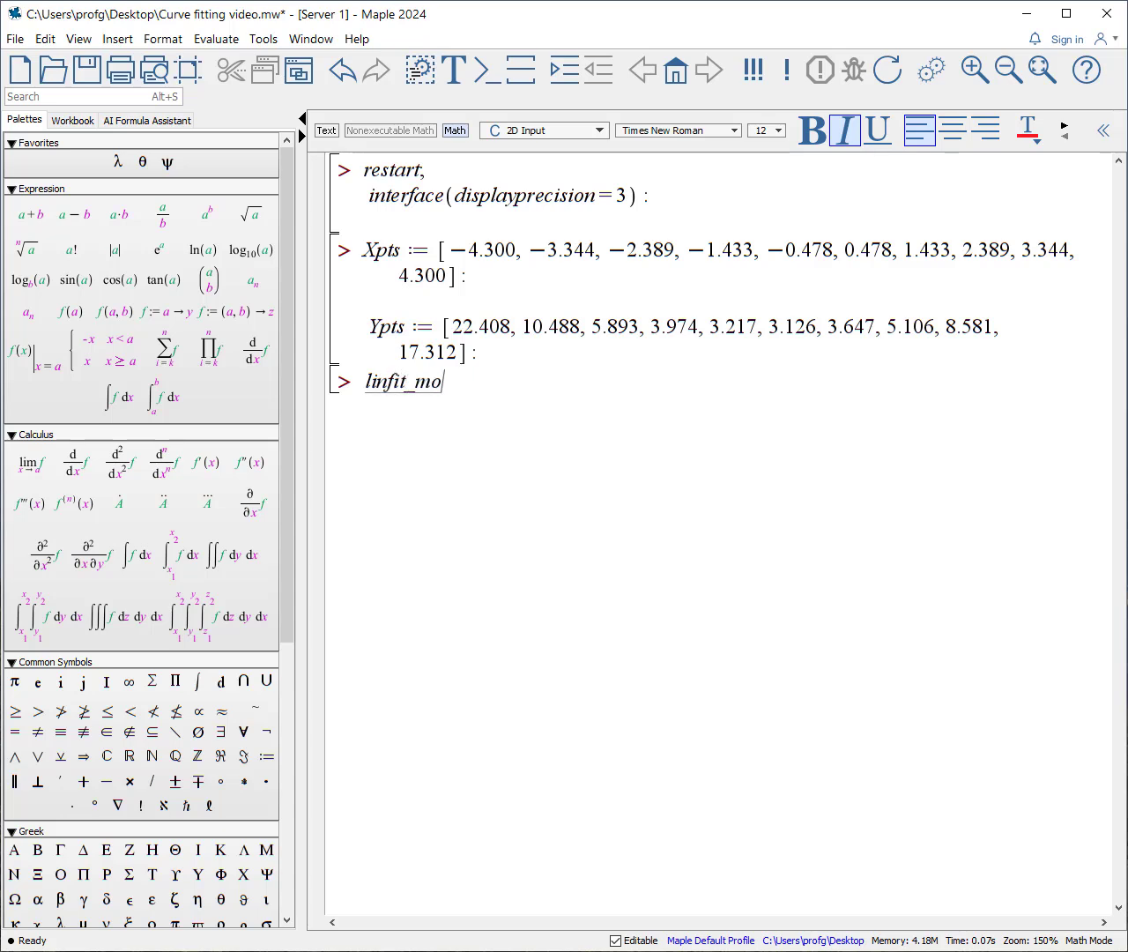
text(del := )
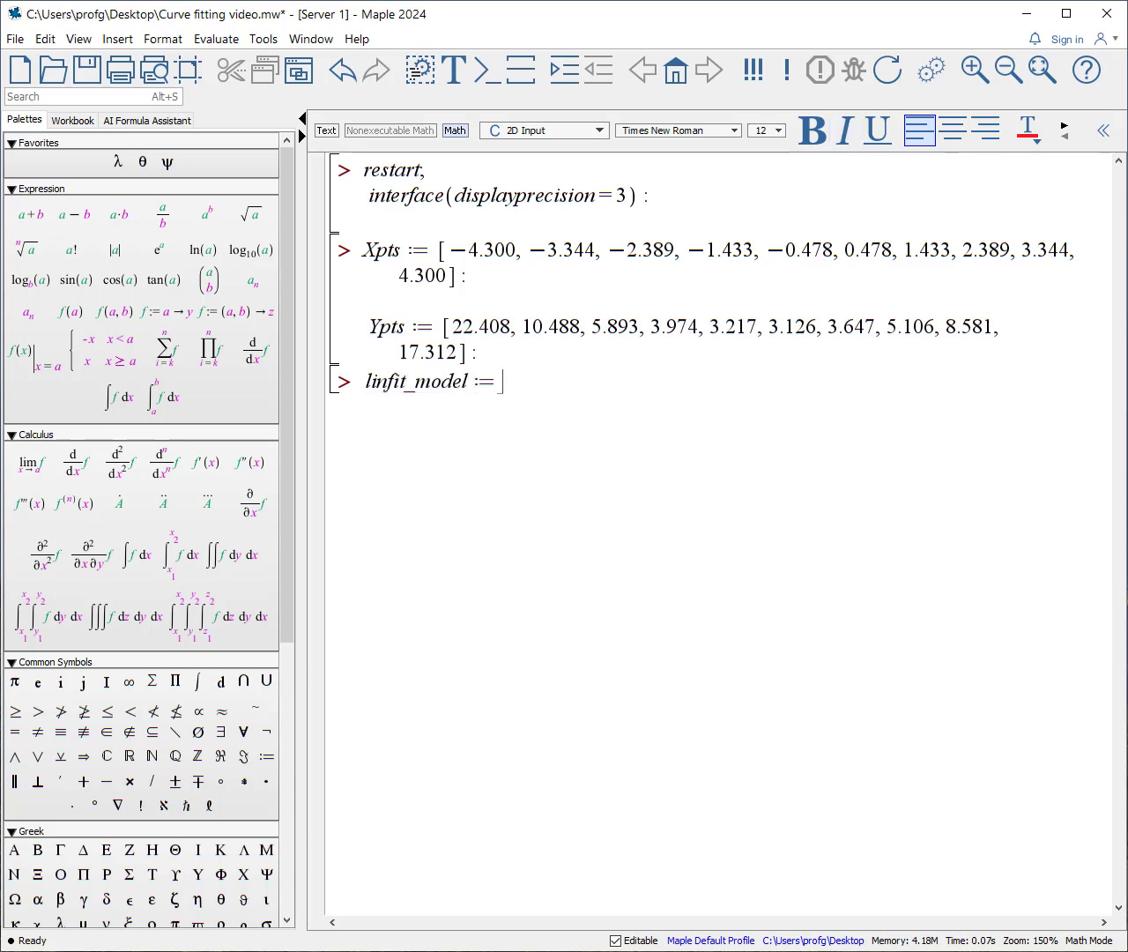
text(c_2)
key(Right)
text(*x^2)
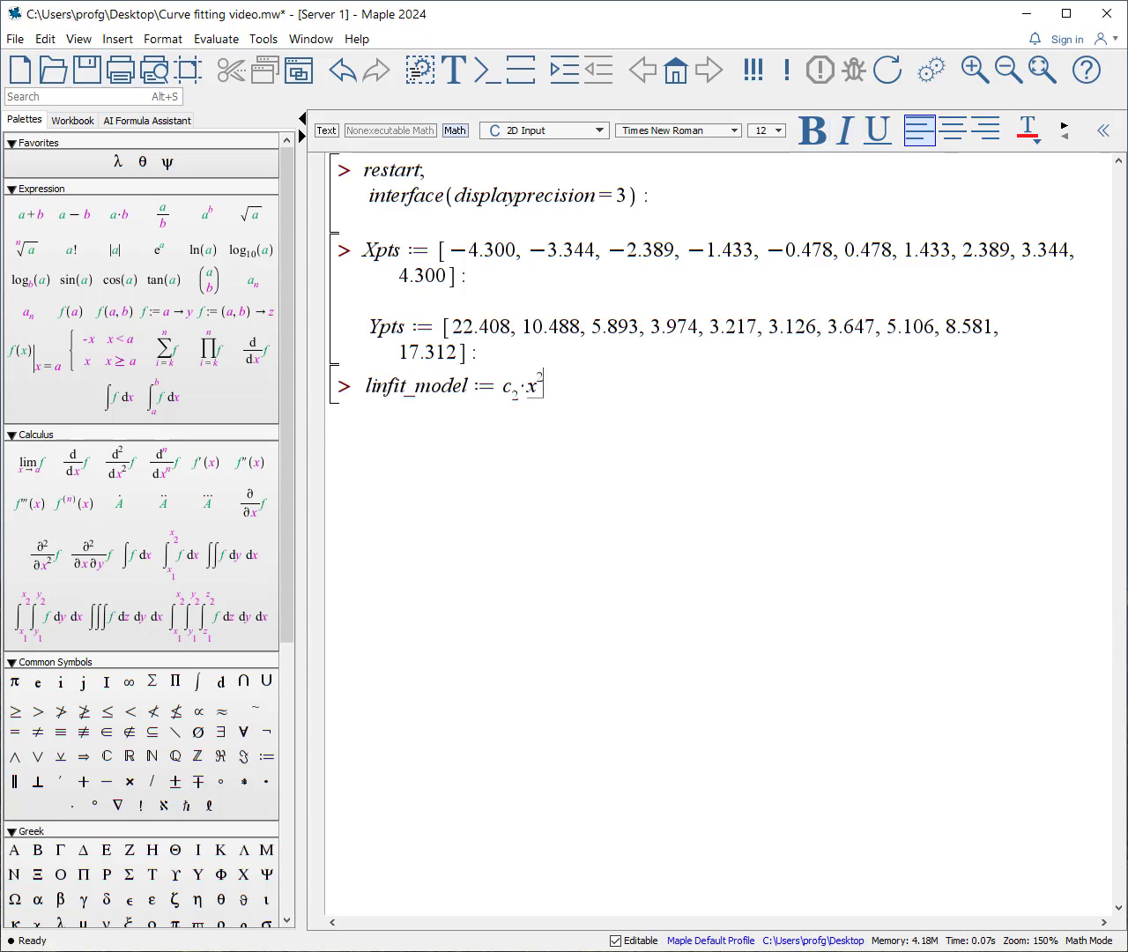
key(Right)
text(+c_1)
key(Right)
text(*x)
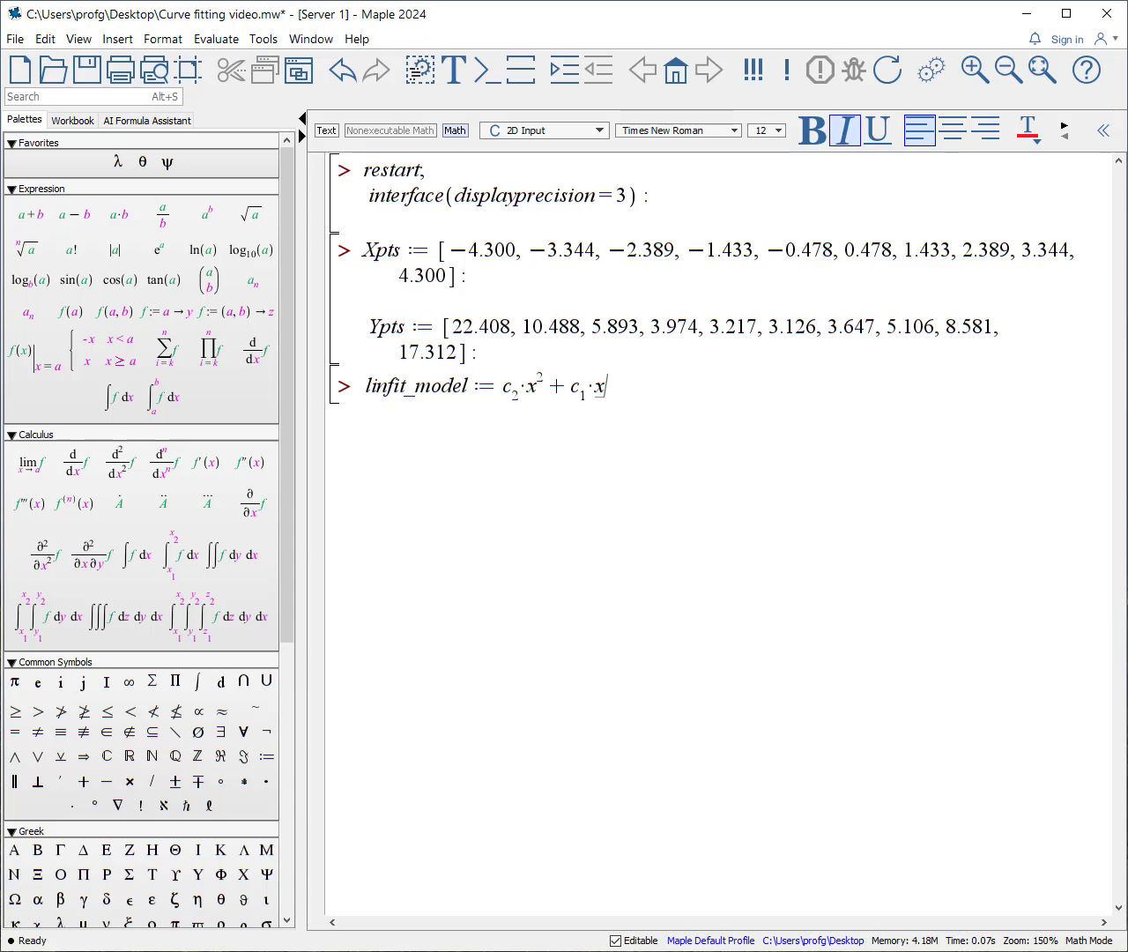
text(+c_0)
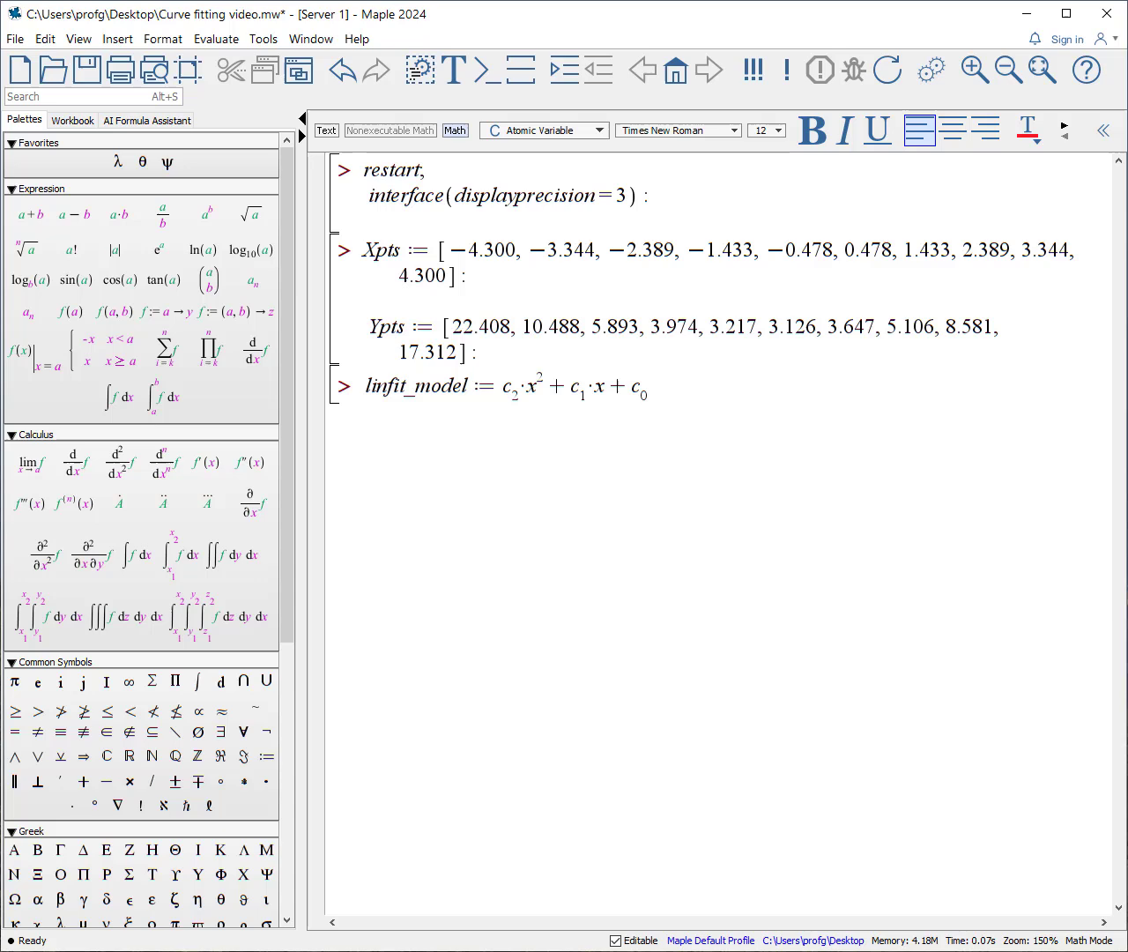
key(Right)
text(:)
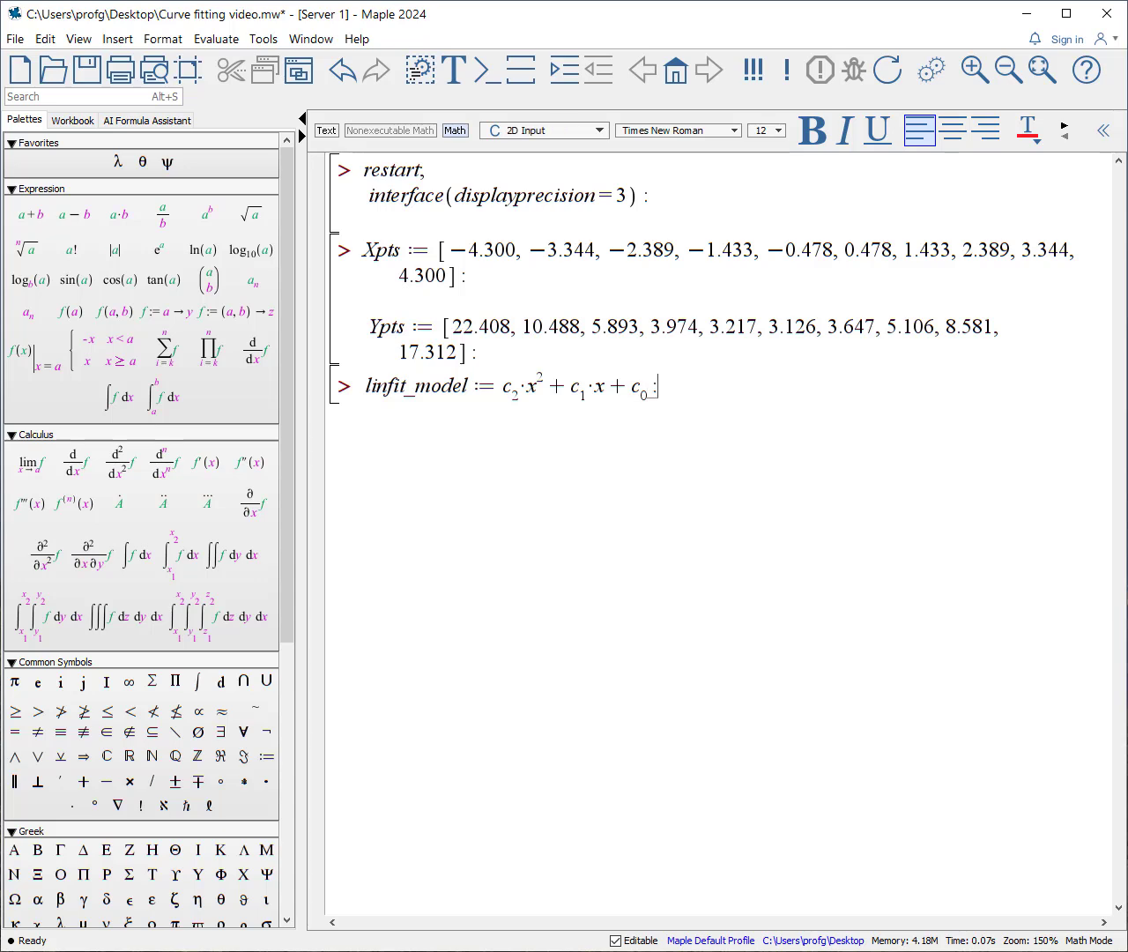
Fit linfit_model to Xpts and Ypts with Statistics:-Fit, giving 1.587 − 0.407x + 0.901x²
key(Return)
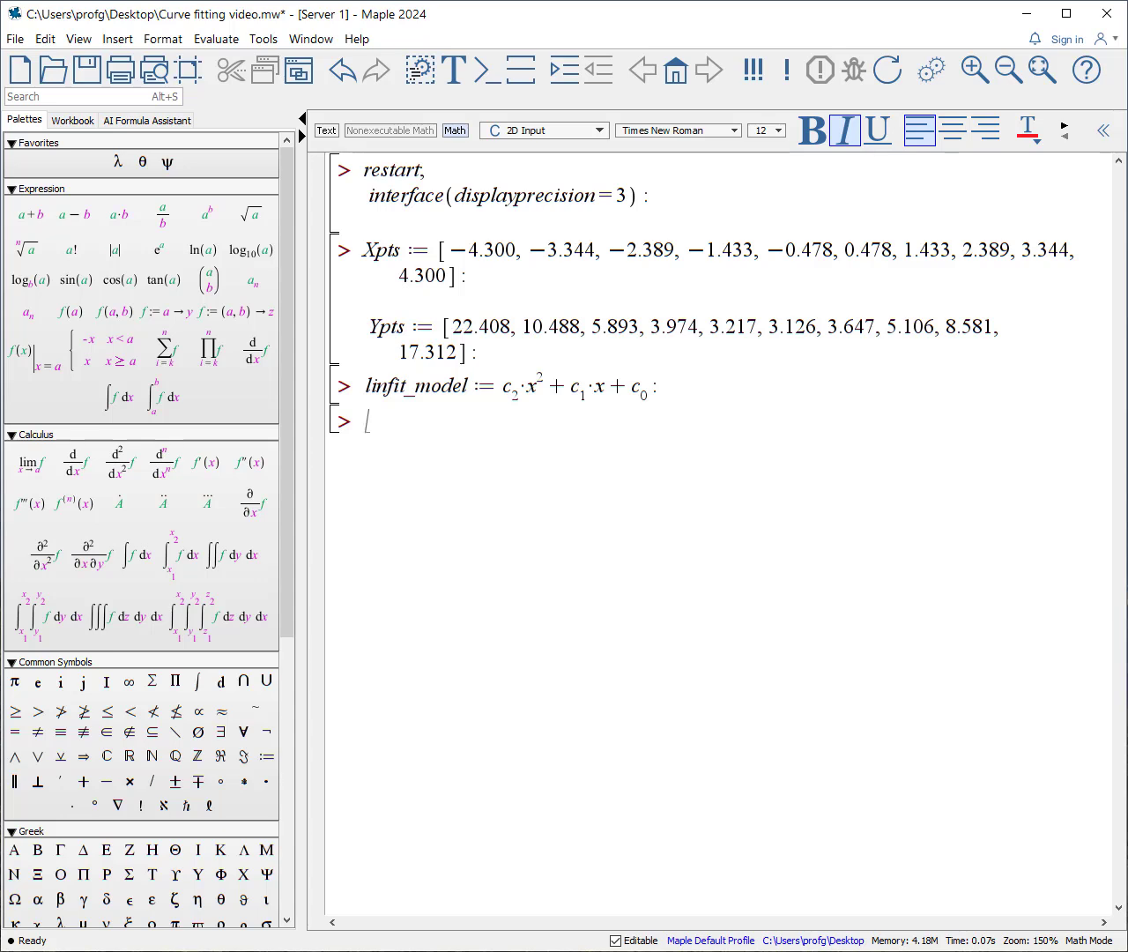
text(linfit_curve:)
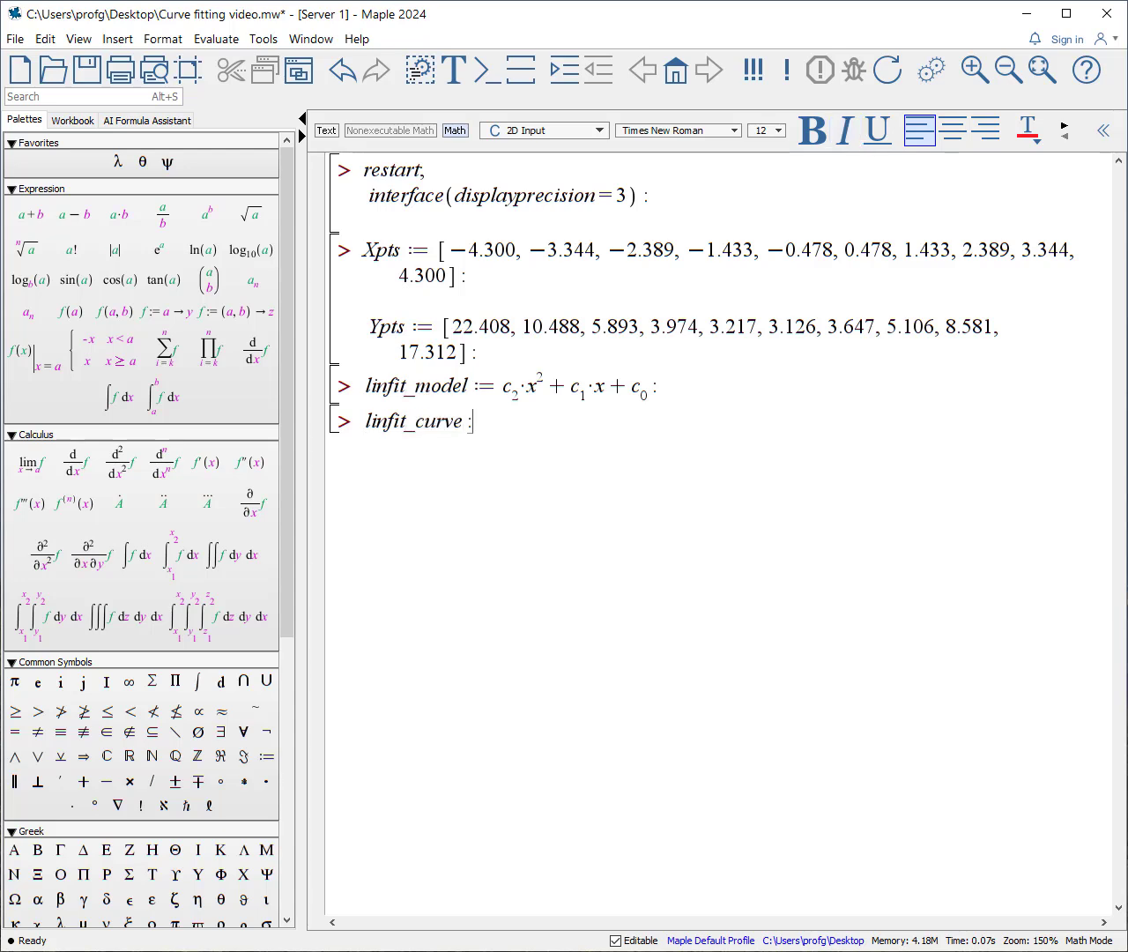
text(=S)
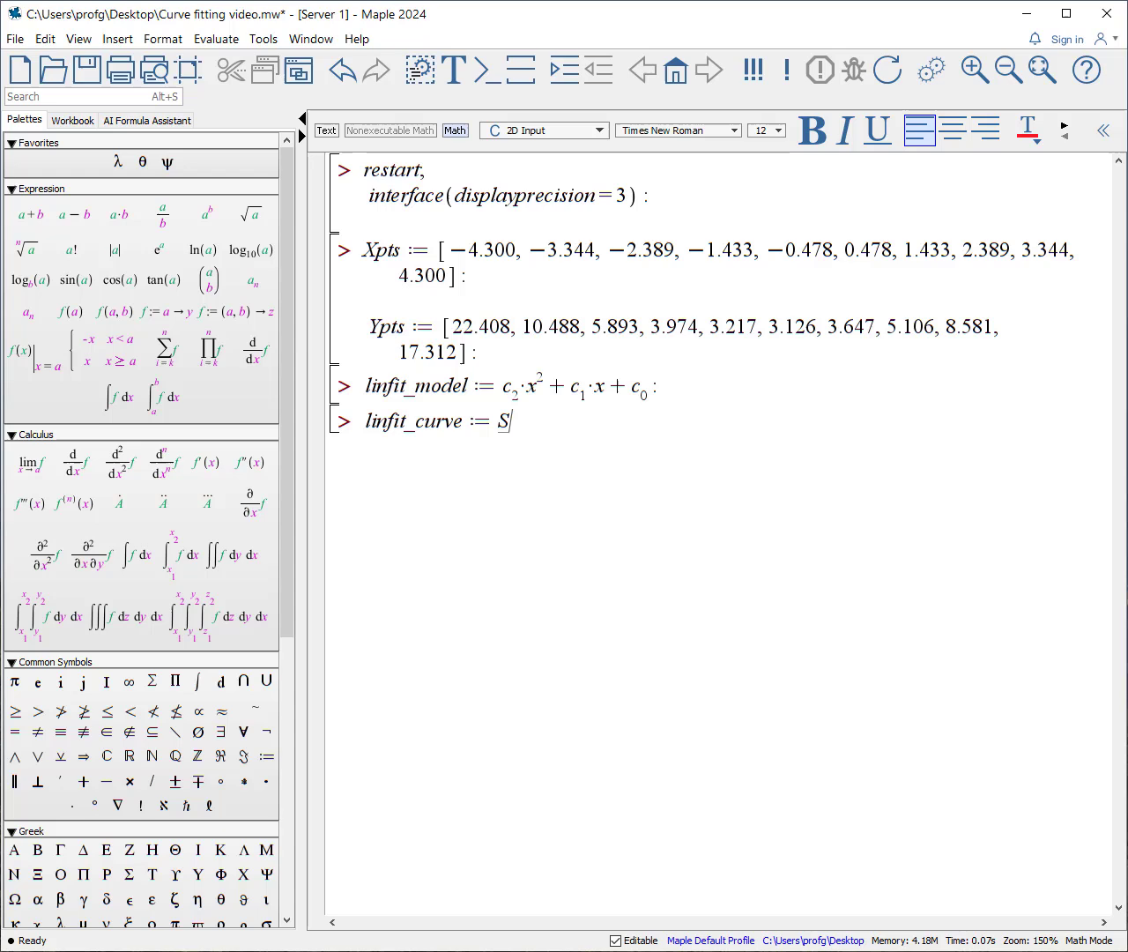
text(tatistics:)
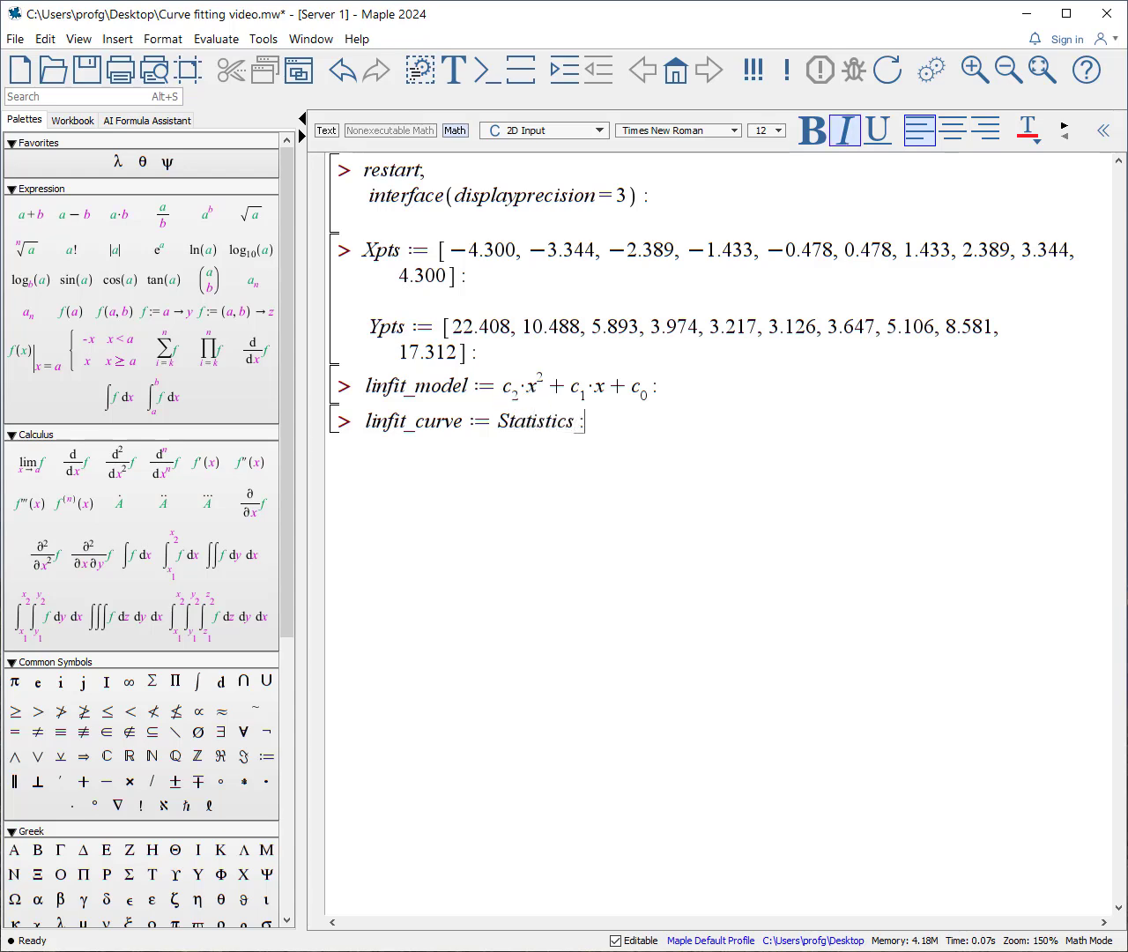
text(-Fit()
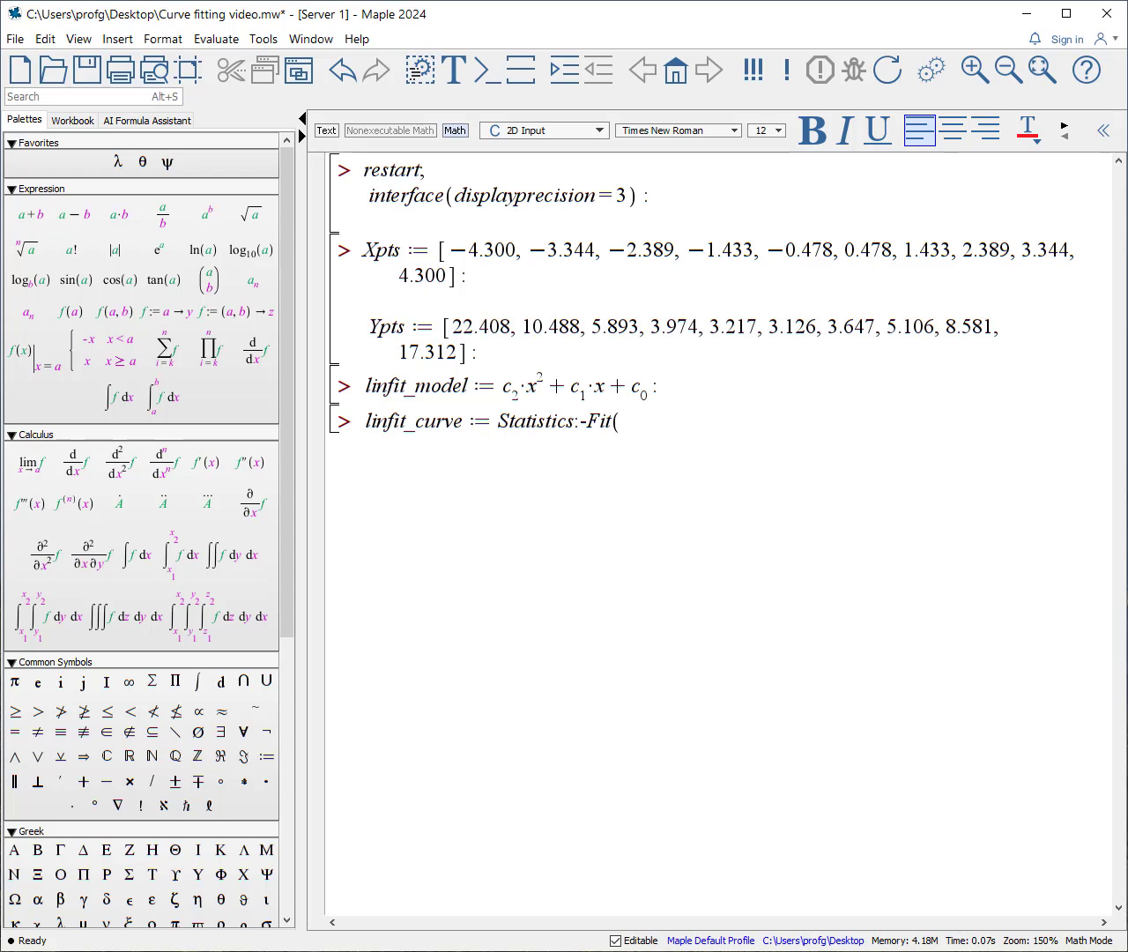
text(linfit_mo)
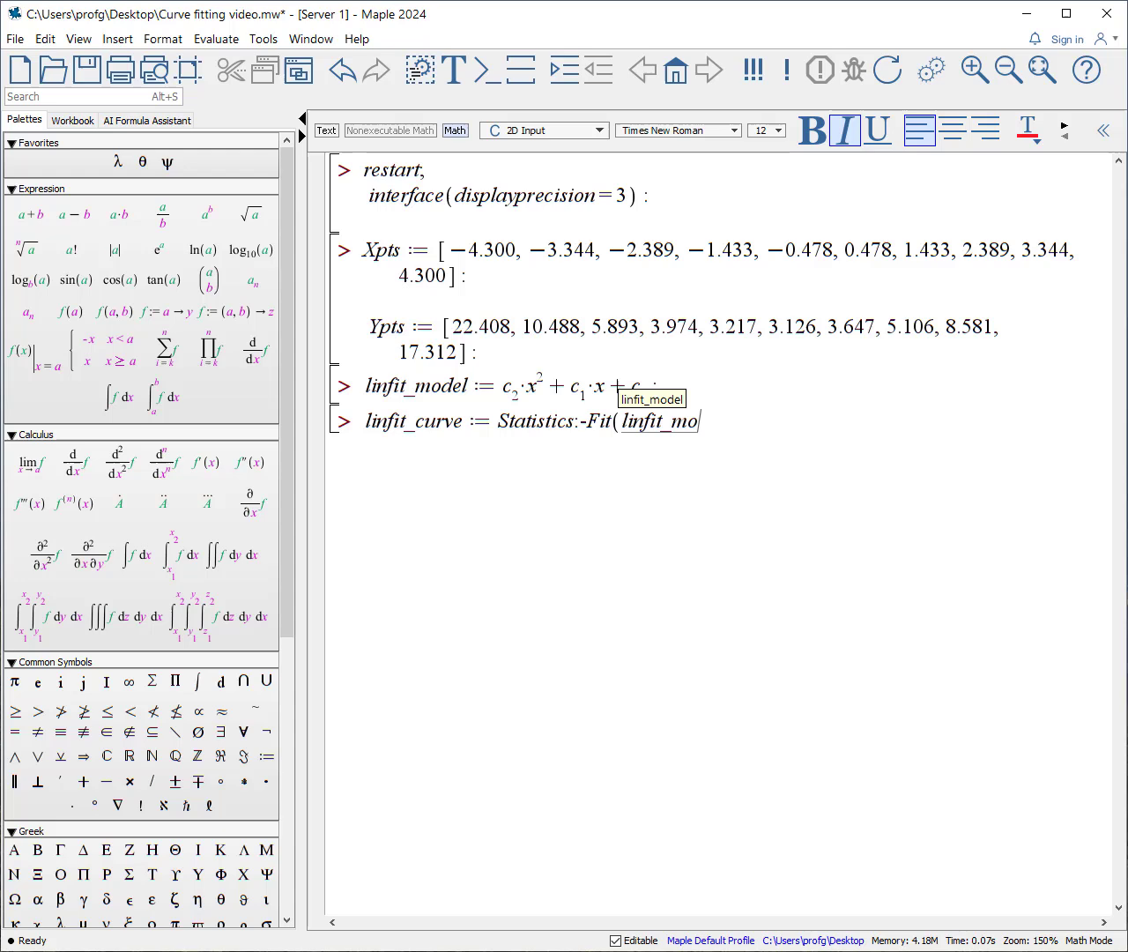
text(del,)
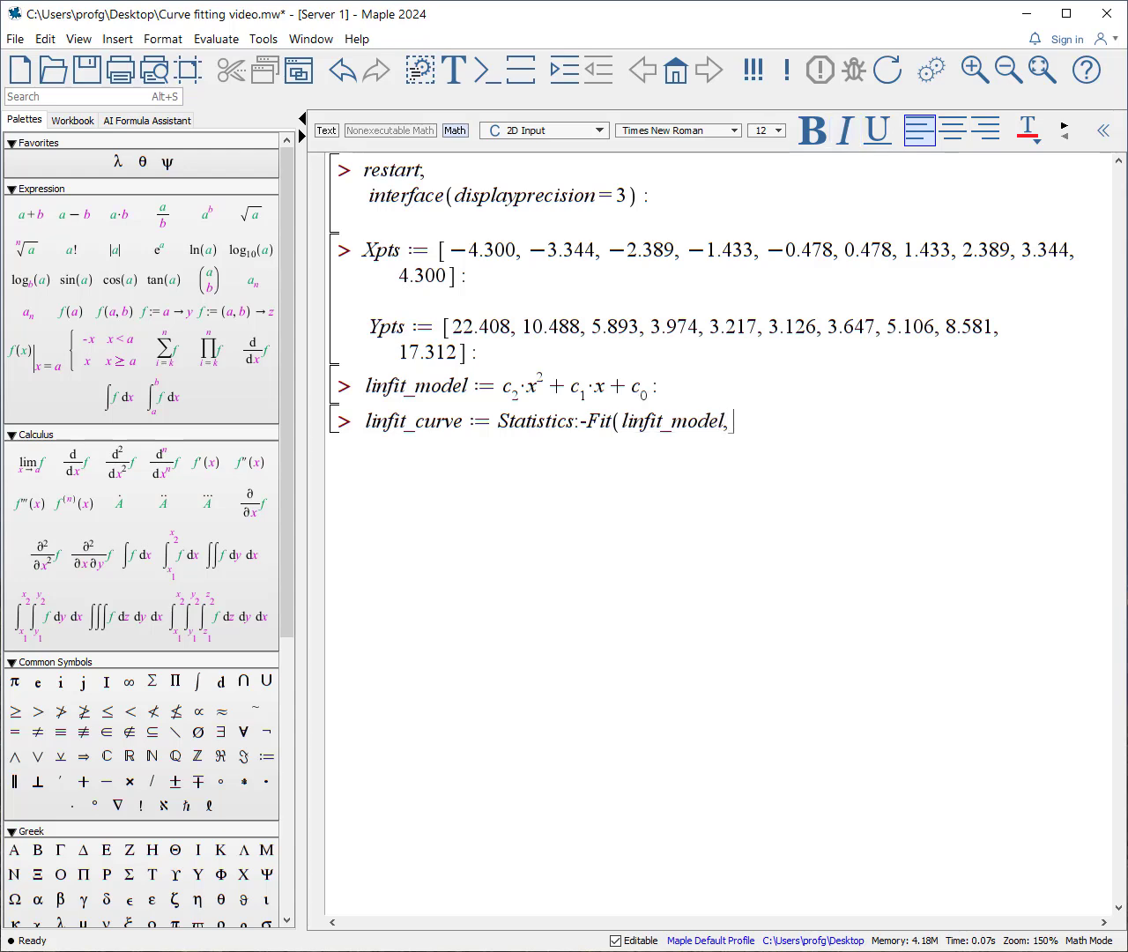
text(Xpts, Ypts)
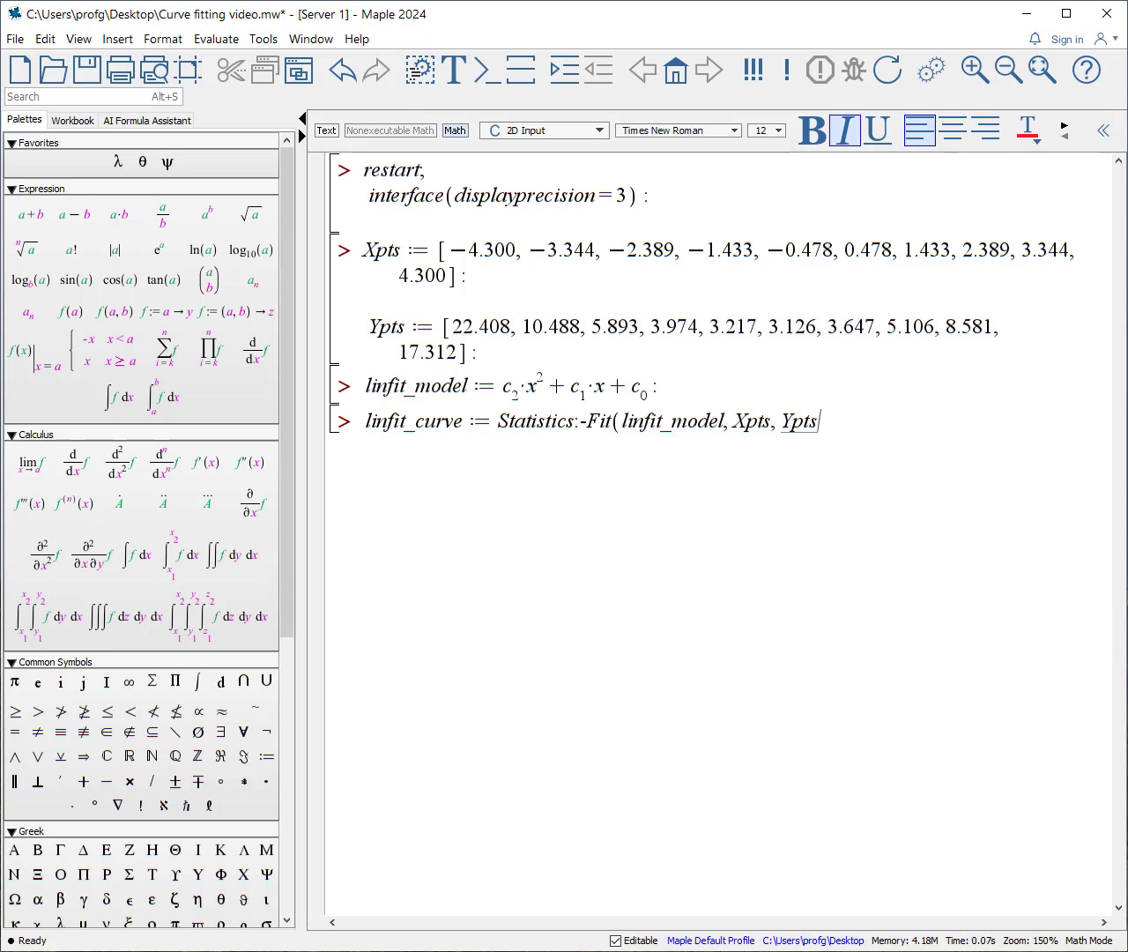
text(,x))
key(Return)
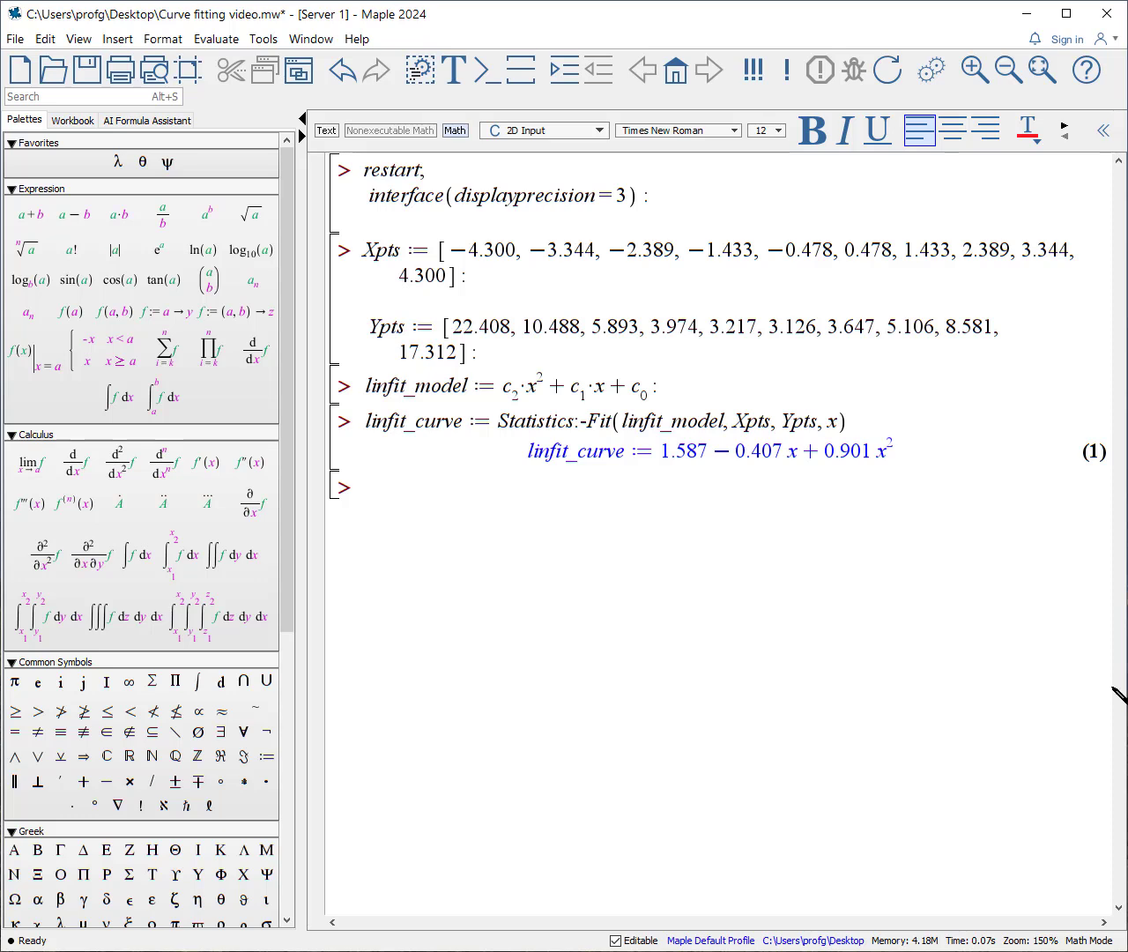
Rerun the copied Fit command with summarize, showing R-squared 0.9389, then paste the plot commands
drag(863, 425, 368, 422)
key(ctrl+c)
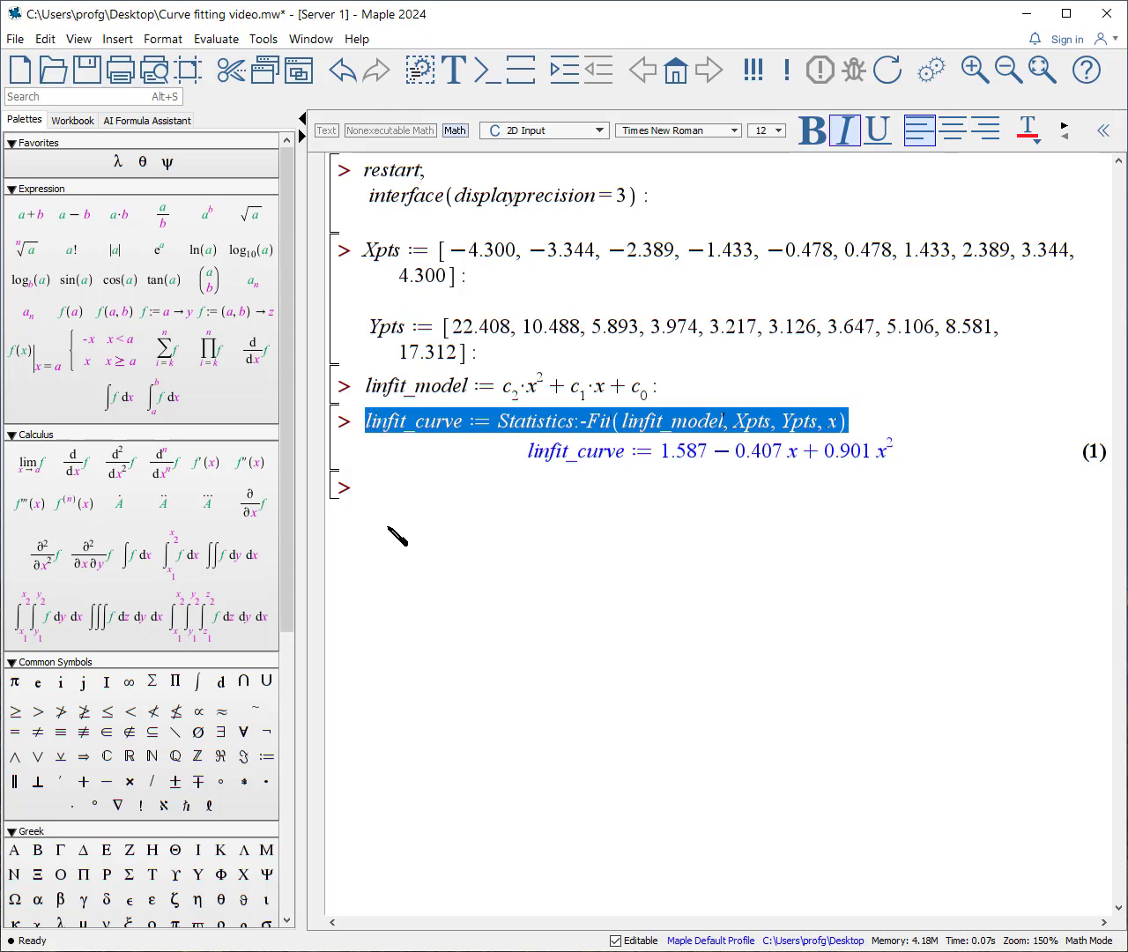
click(401, 504)
key(ctrl+v)
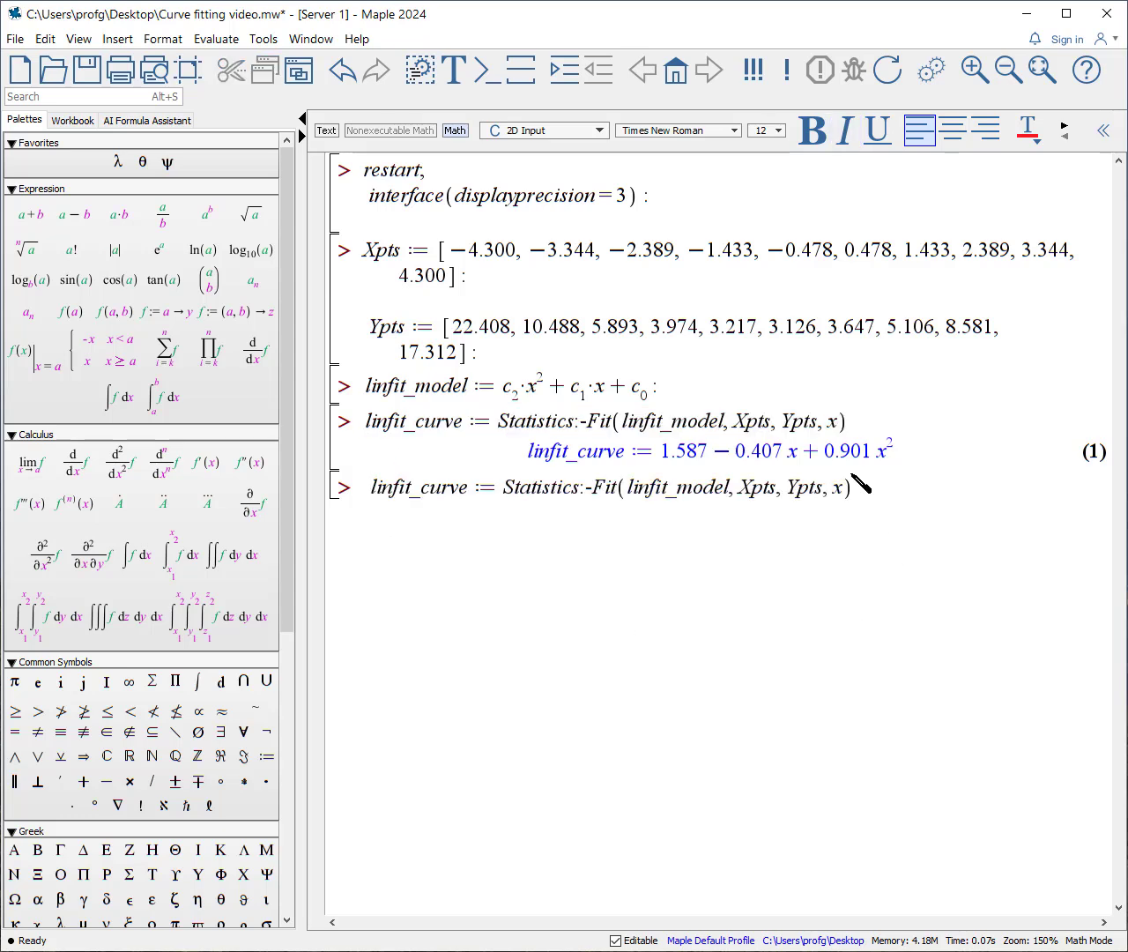
click(848, 490)
text(, )
text(summariz)
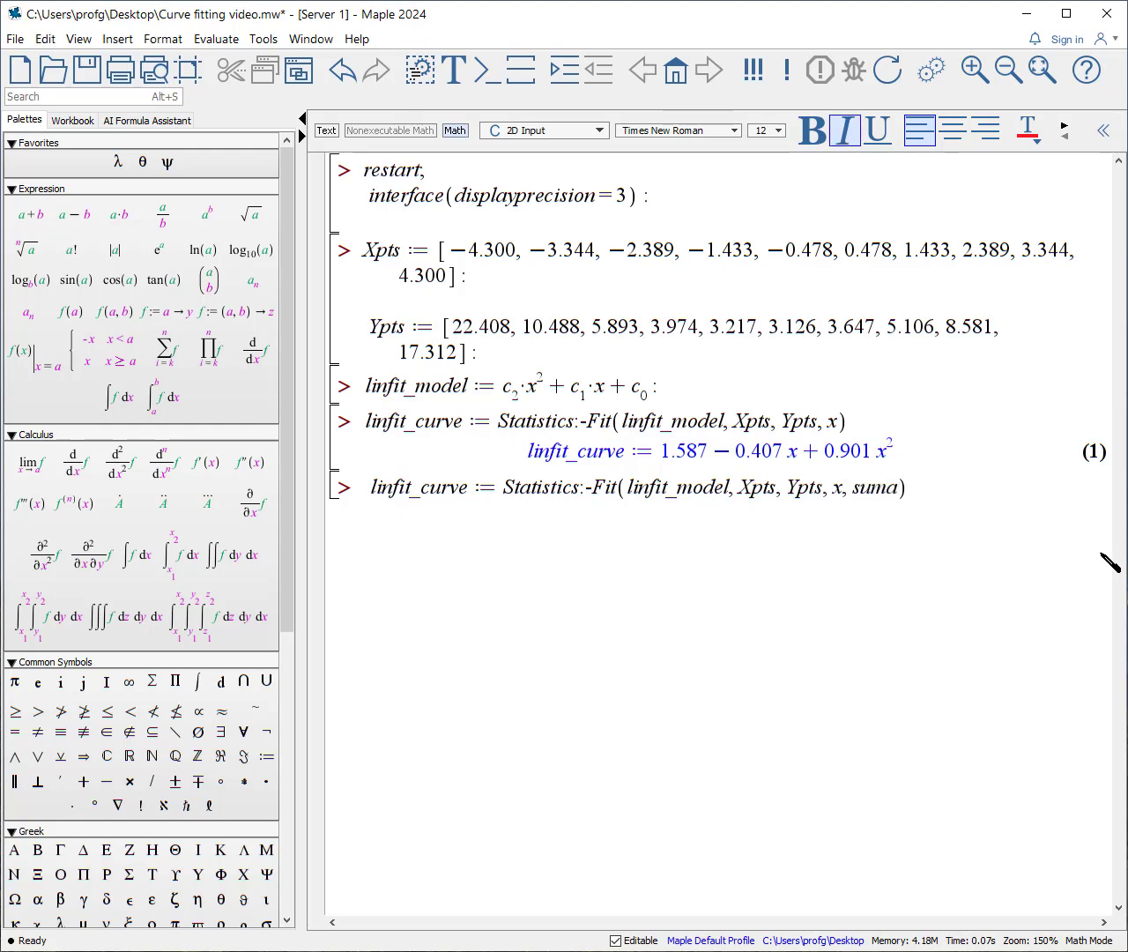
text(e)
key(Return)
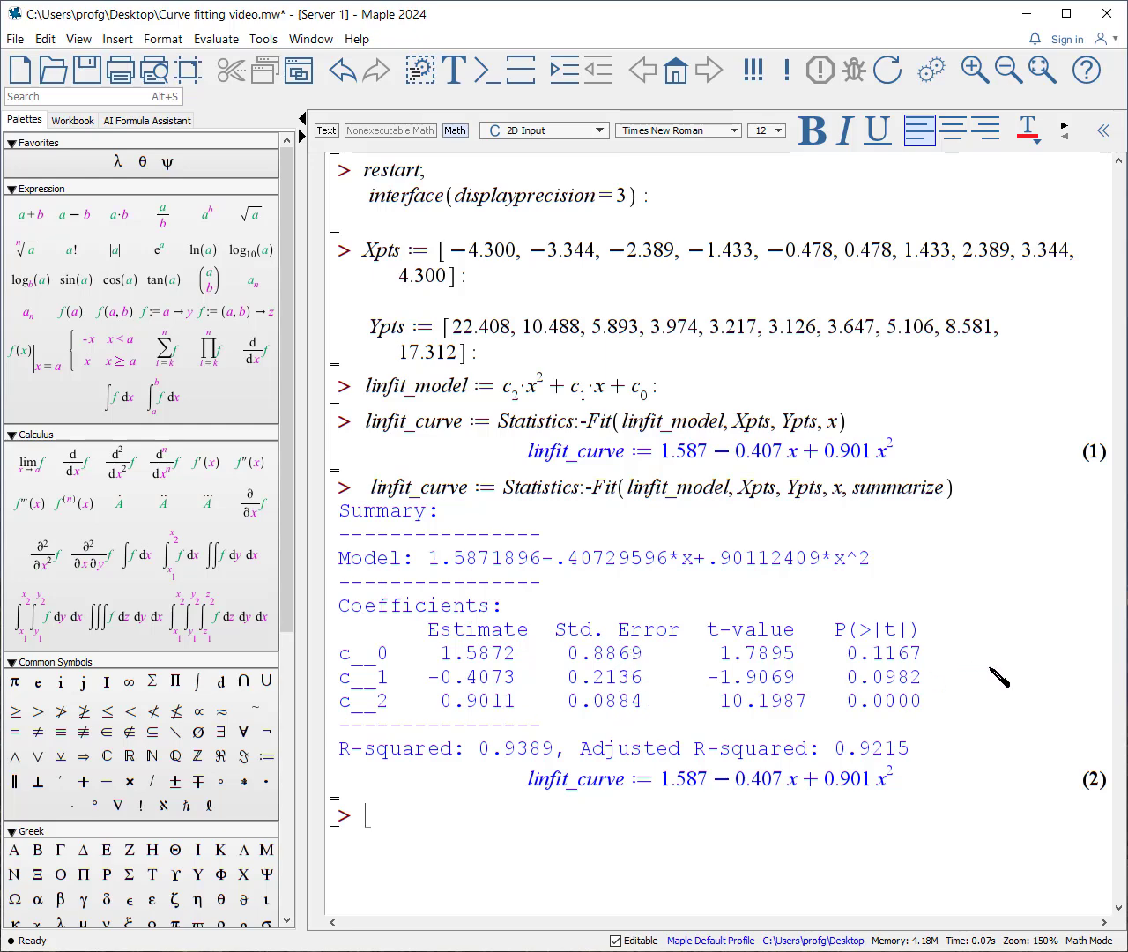
text(Splot := Statistics:-ScatterPlot(Xpts, Ypts, symbolsize = 20, symbol = solidcircle, color = "xkcd:purple", legend = "Data points") LFplot := plot(linfit_curve, x = -4.3 .. 4.3, color = "DarkBlue", thickness = 4, legend = typeset("Linear fit ", linfit_curve)) plots:-display(Splot, LFplot, title = "Fitting data", size = [600, 400]))
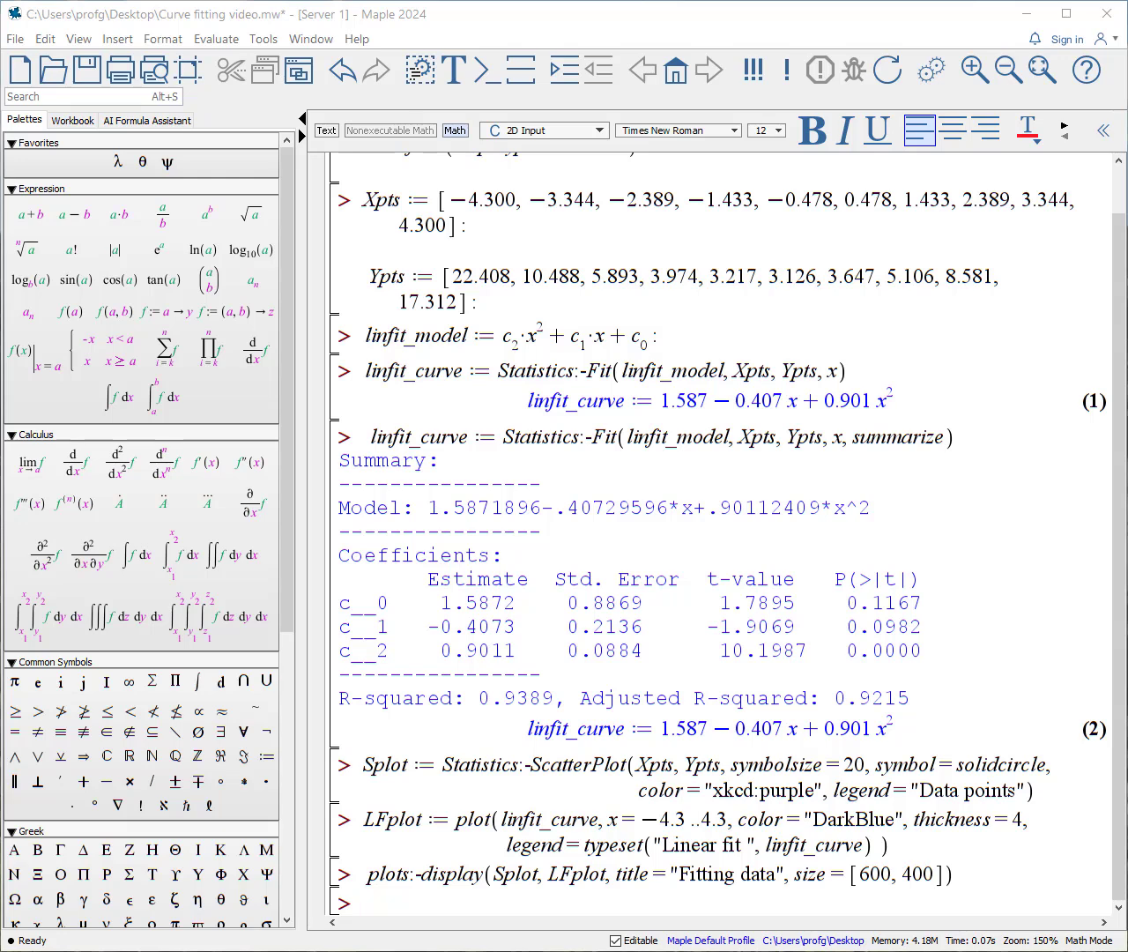
Run the Splot command to draw the purple 'Data points' scatter plot
click(552, 769)
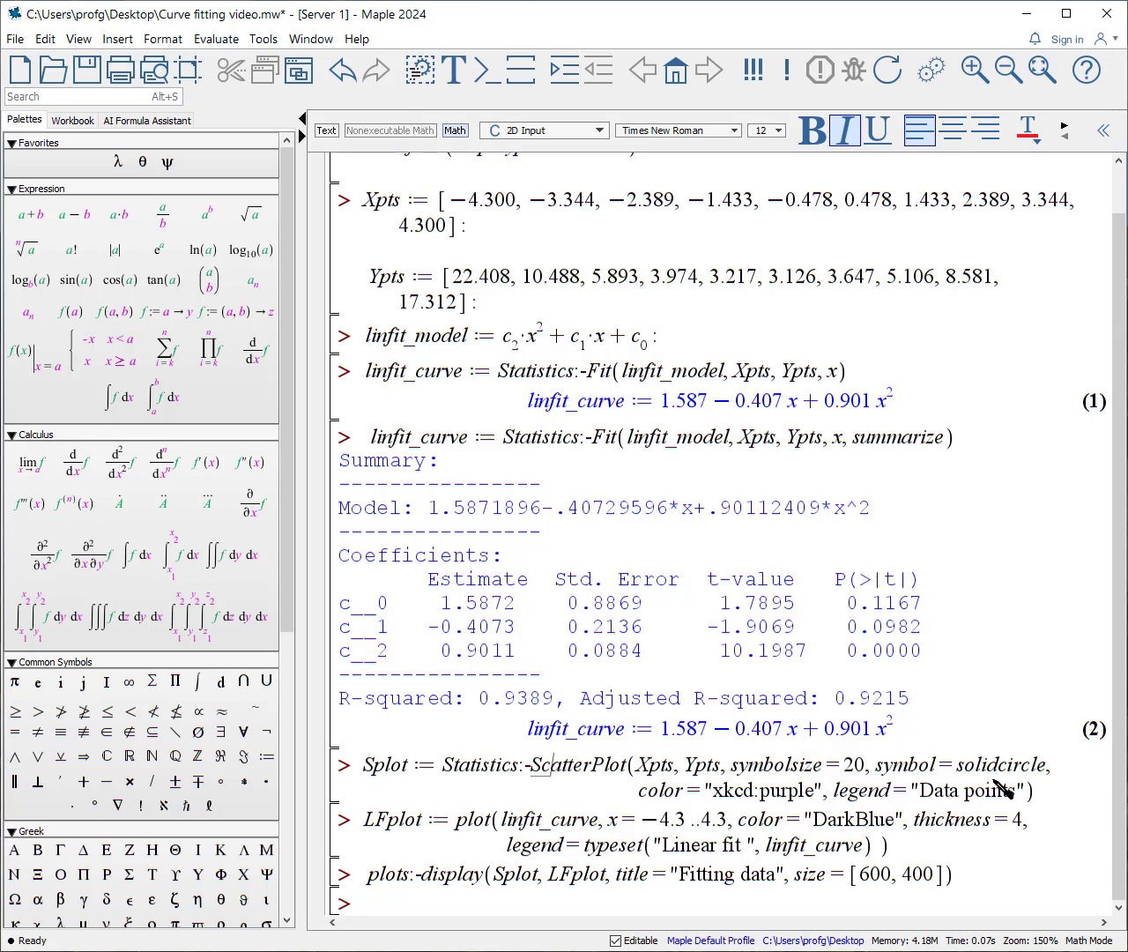
key(Return)
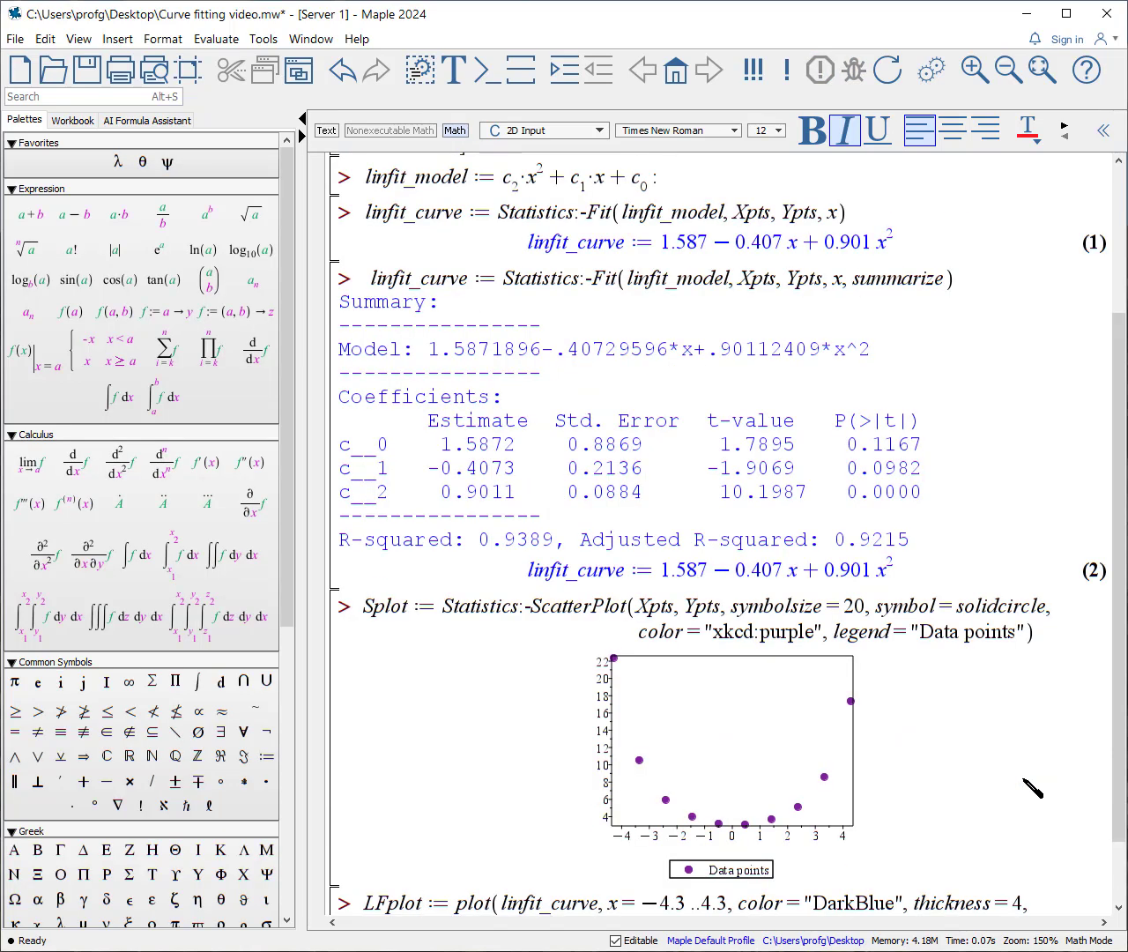
scroll(952, 823, down, 2)
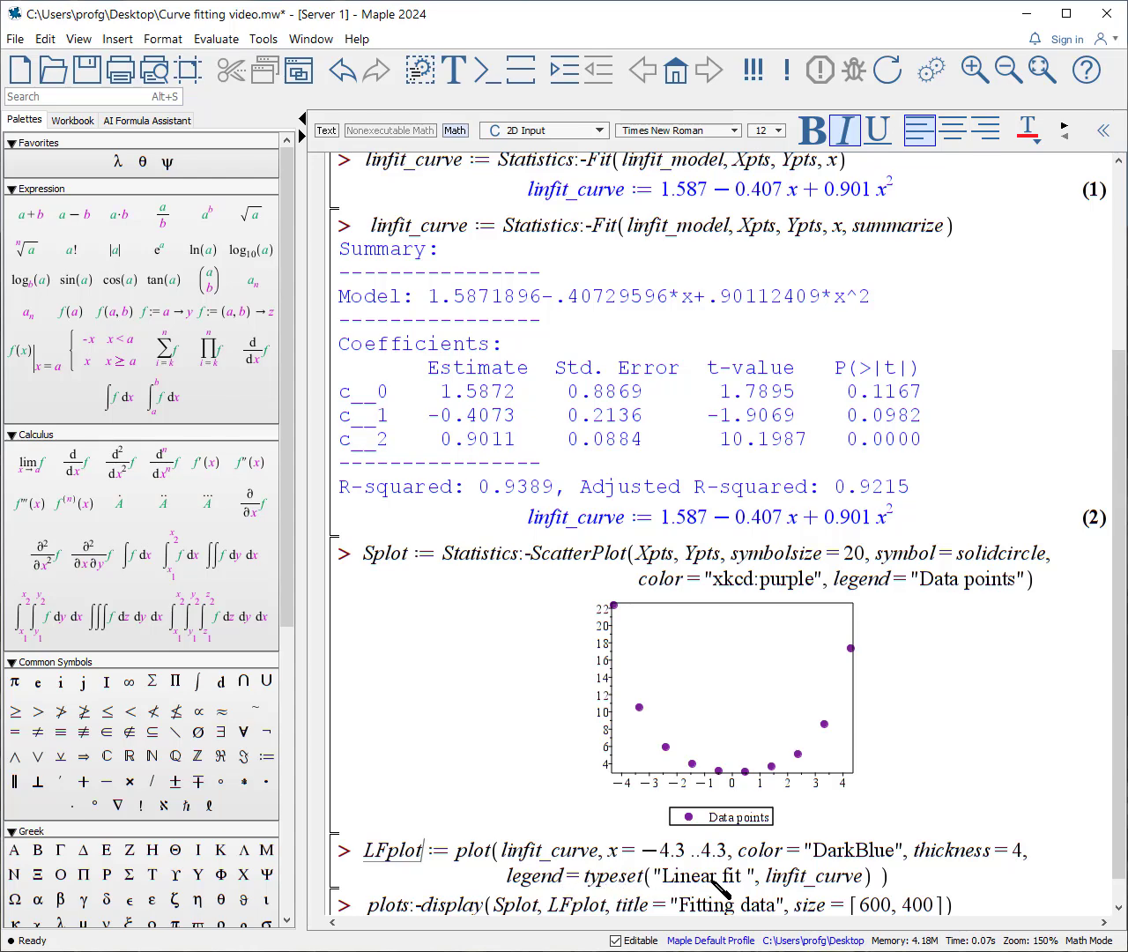
Add a colon after 'Linear fit' in the legend, then plot the parabola and combined Fitting data plot
click(739, 879)
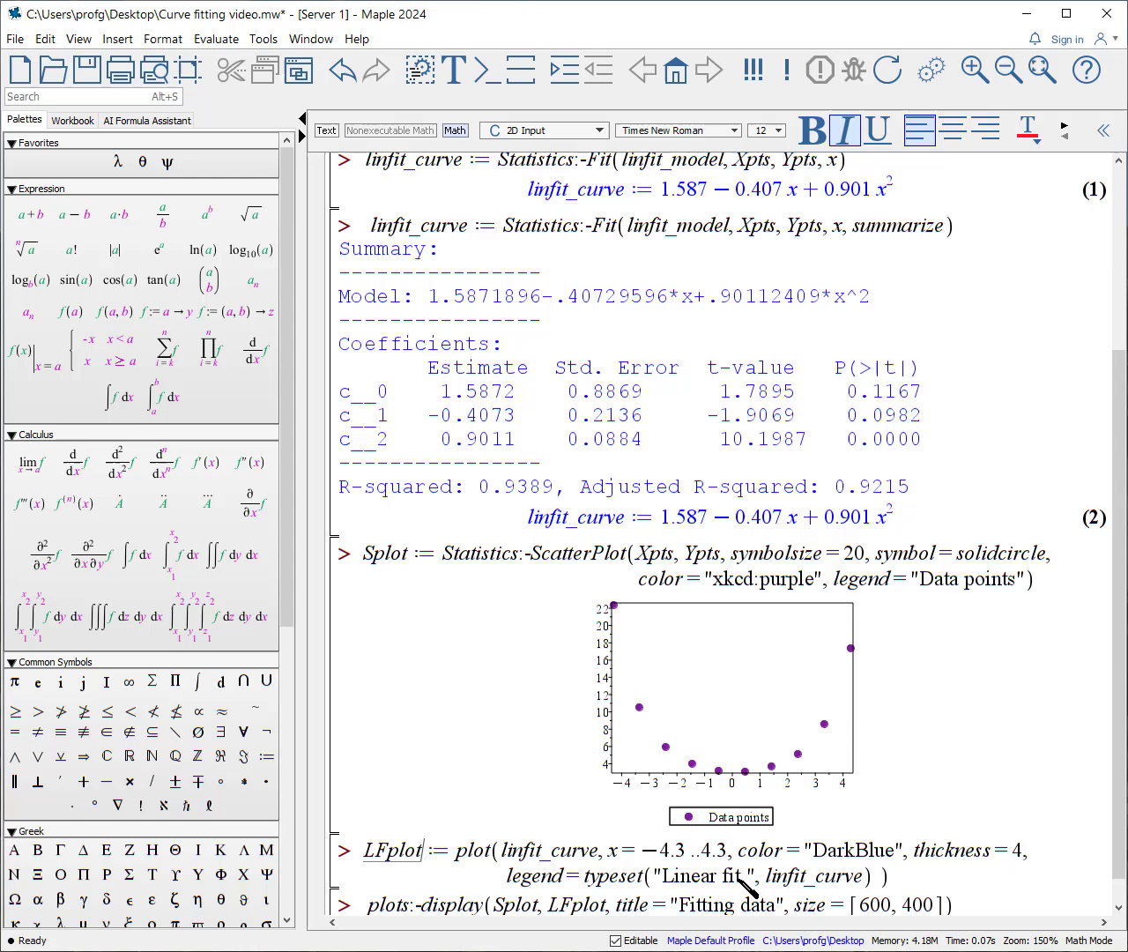
text(:)
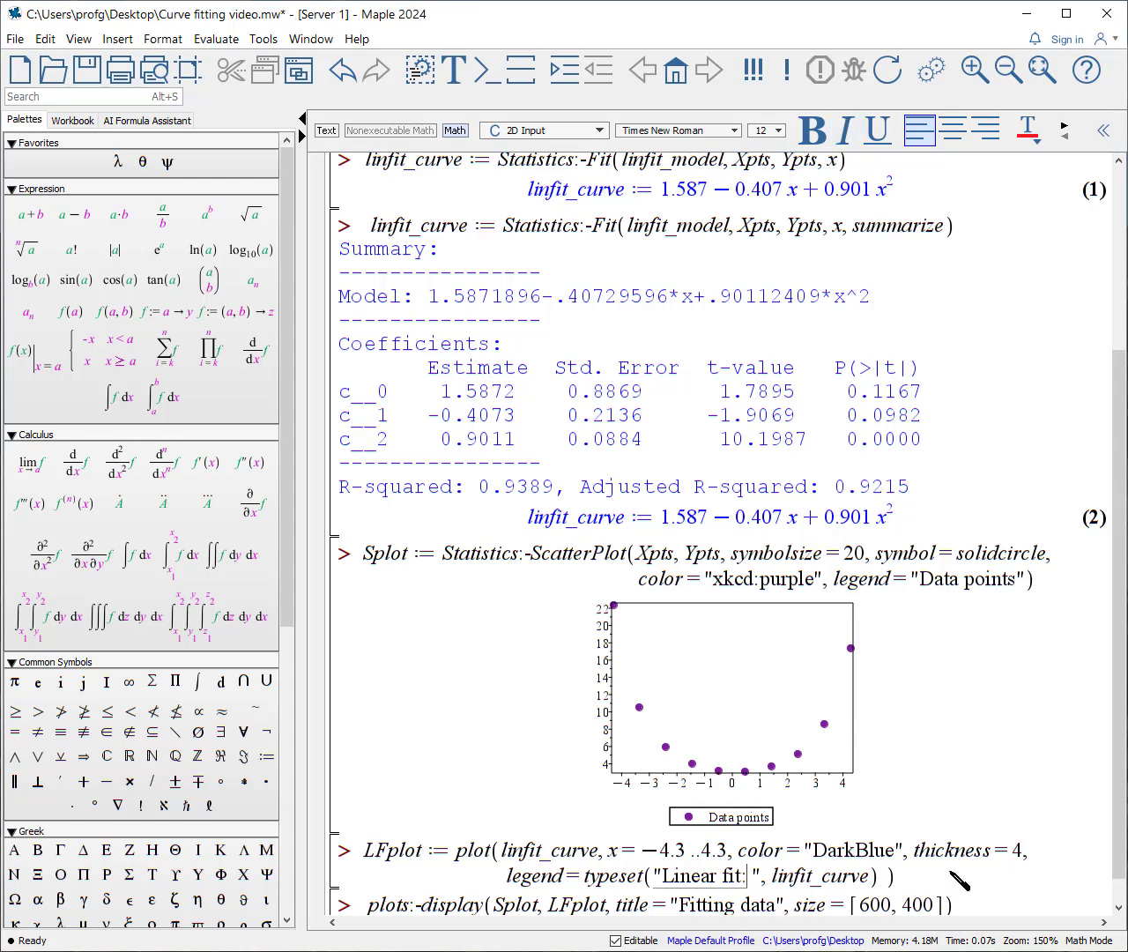
key(Return)
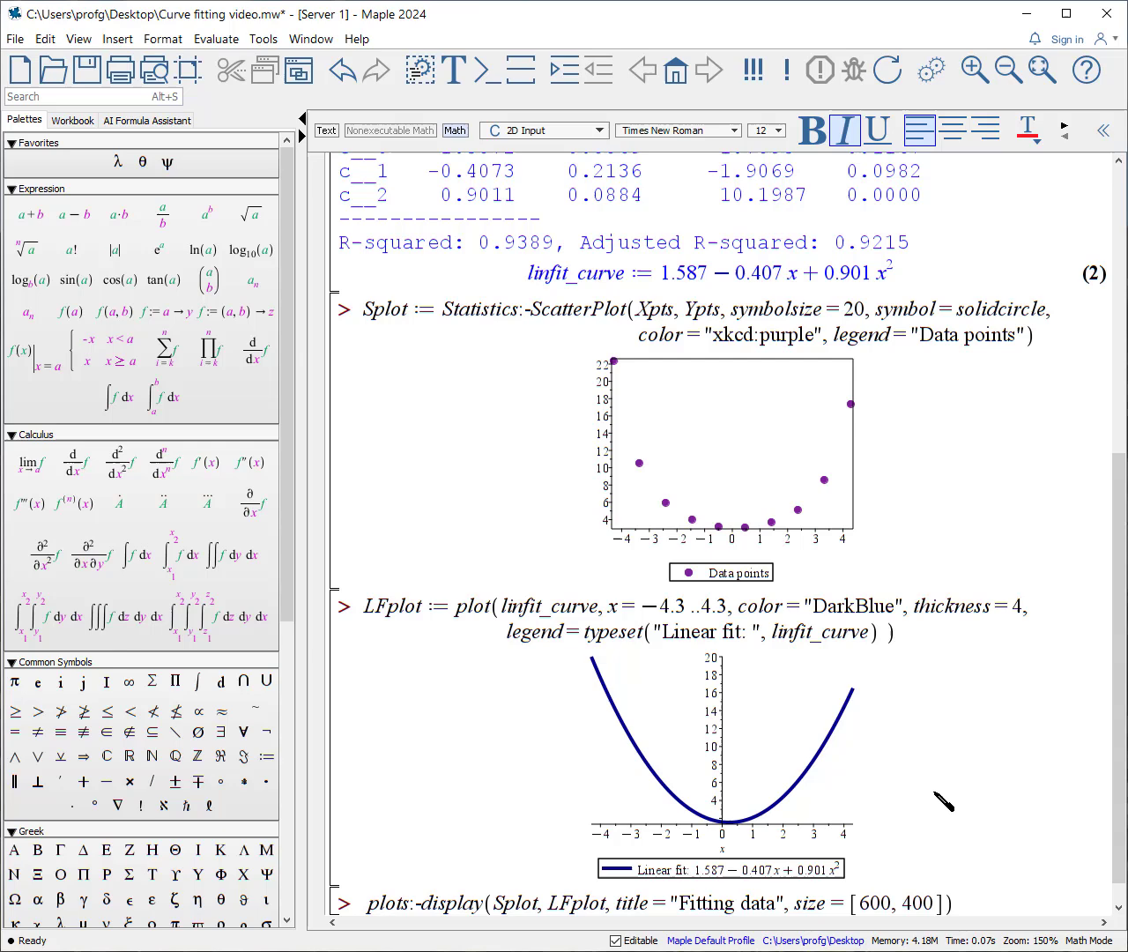
key(Return)
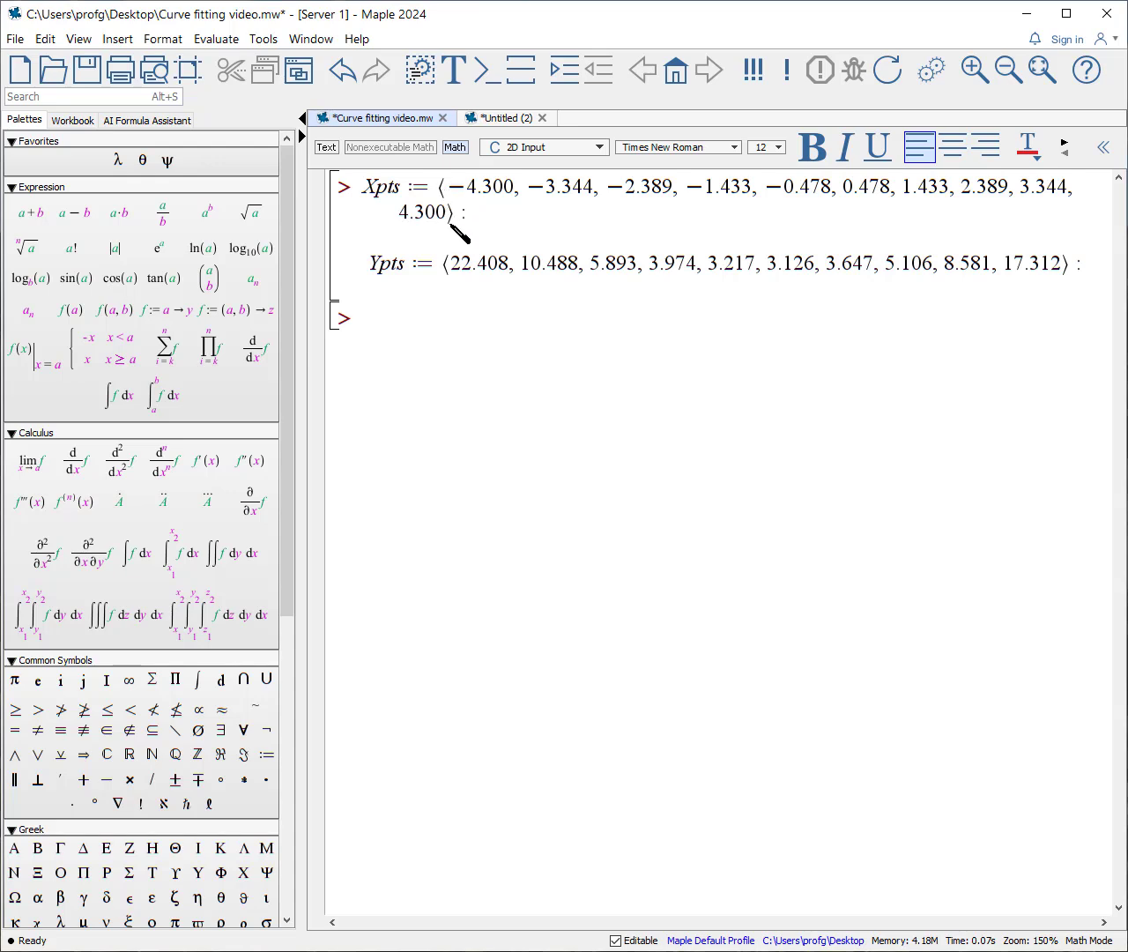
Plot Ypts against Xpts as size-20 DarkGreen solid diamonds on boxed axes
text(plot(Xpts, Ypts, style=point, axes=boxed, symbol=soliddiamond, symbolsize=20, color="DarkGreen"))
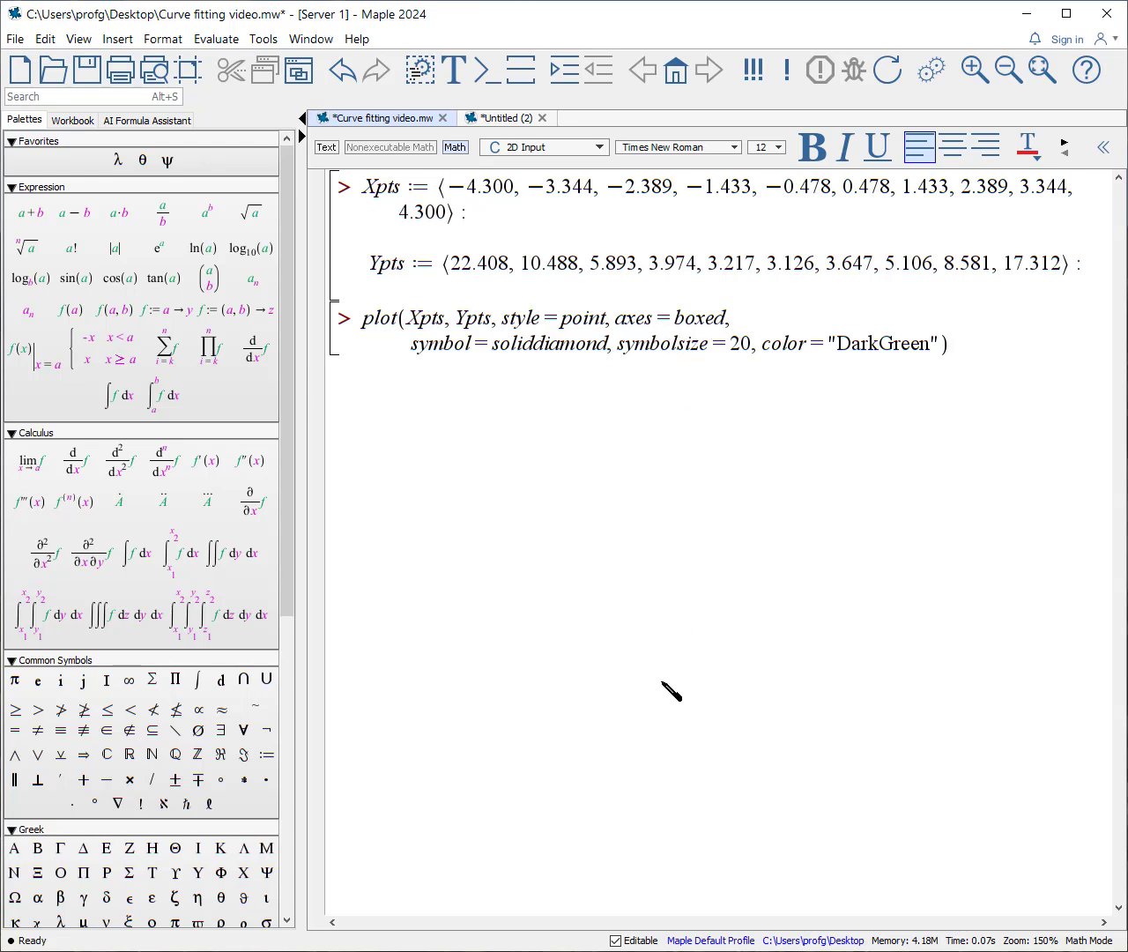
key(Return)
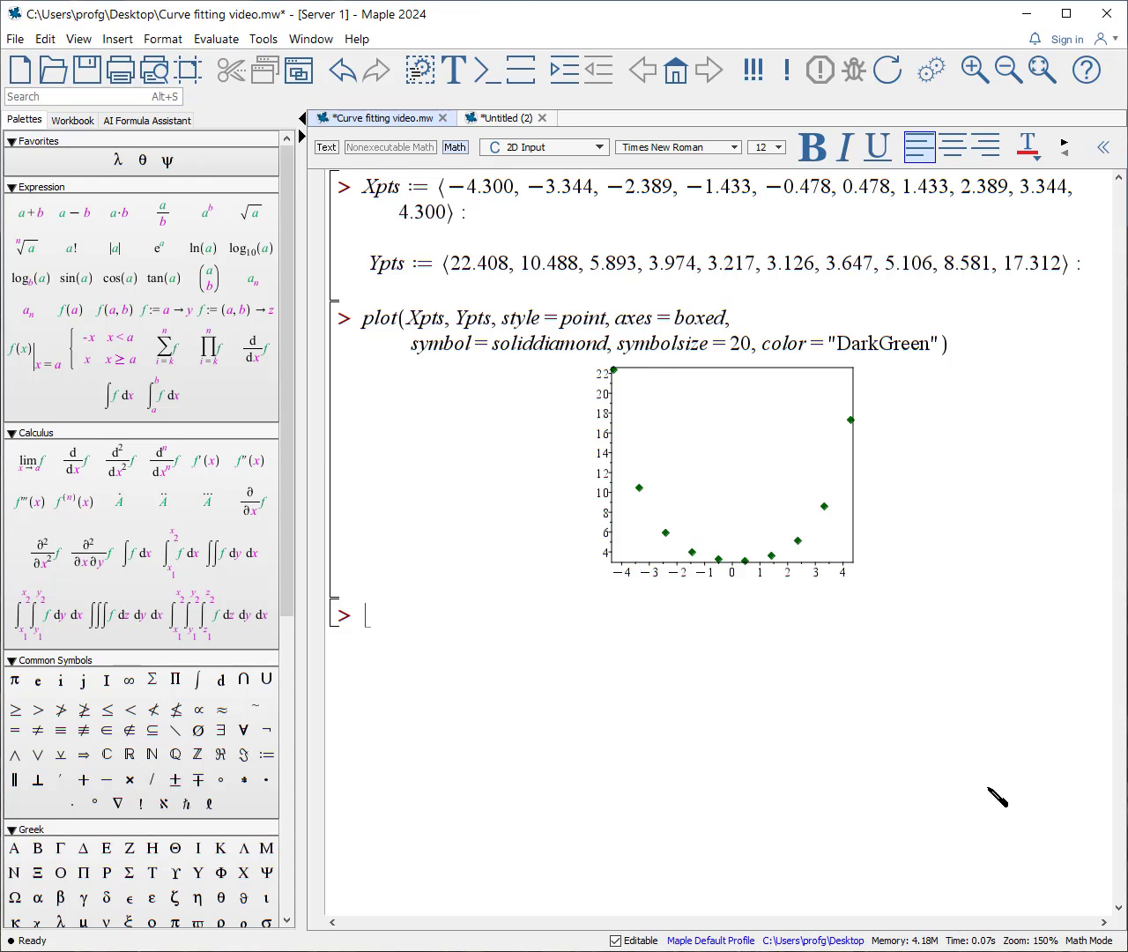
Define XYpts := <Xpts|Ypts>, a 10×2 matrix pairing the data values
text(XY)
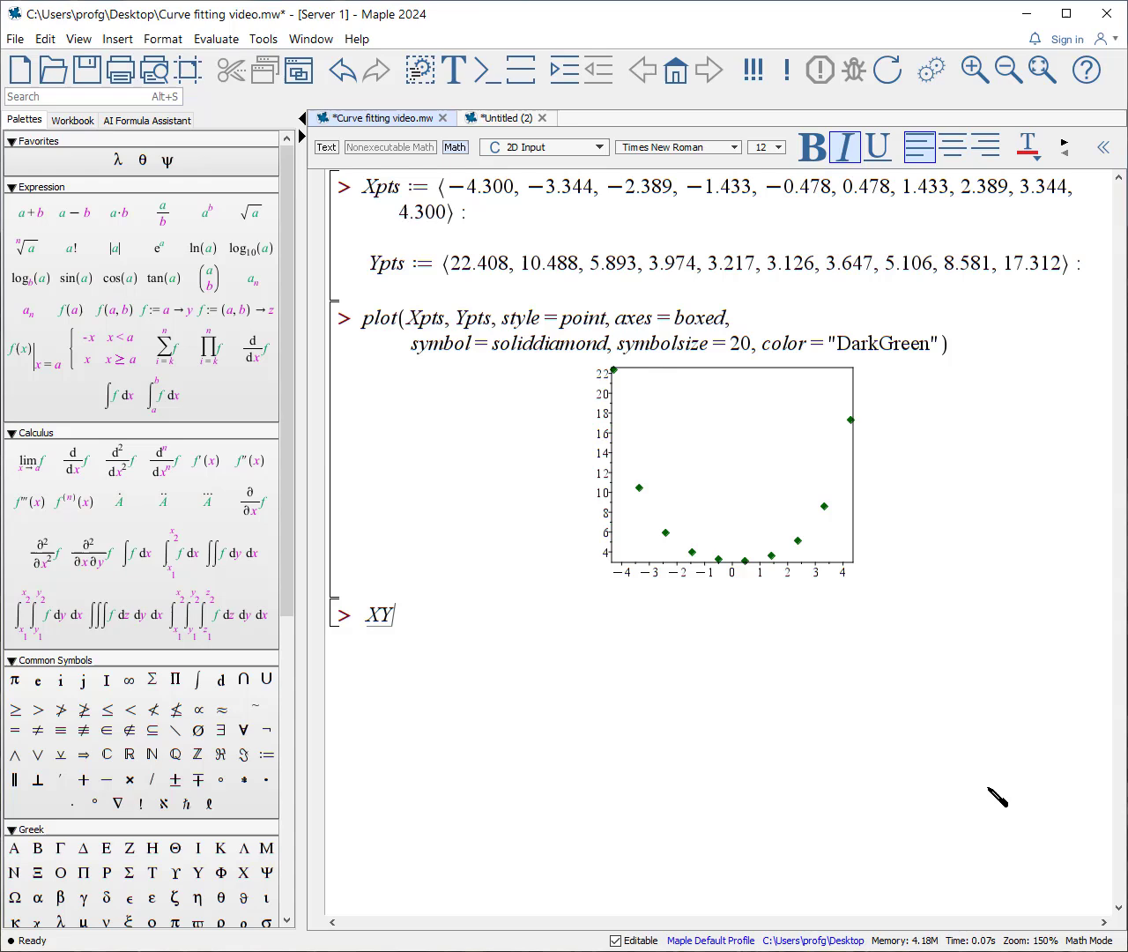
text(pts:=)
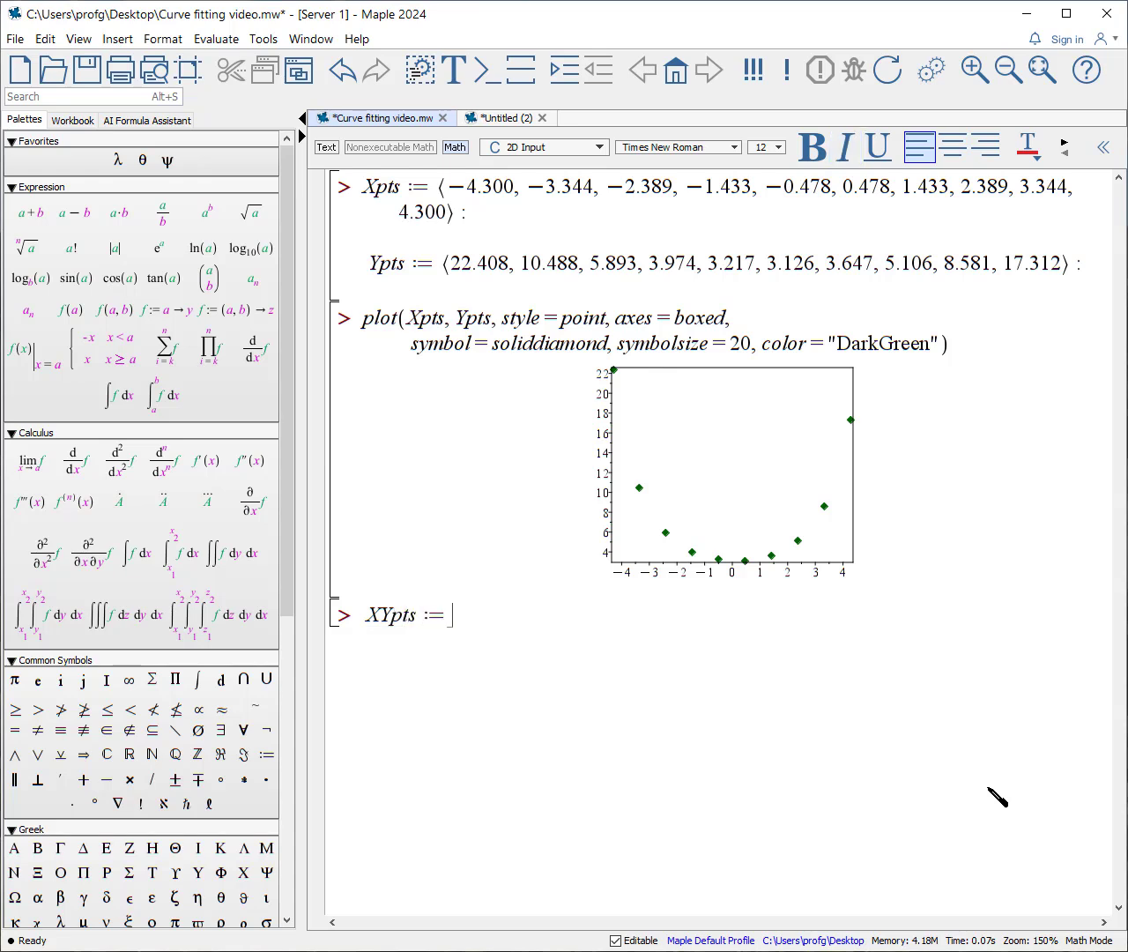
text(<Xpts| Ypts>)
key(Return)
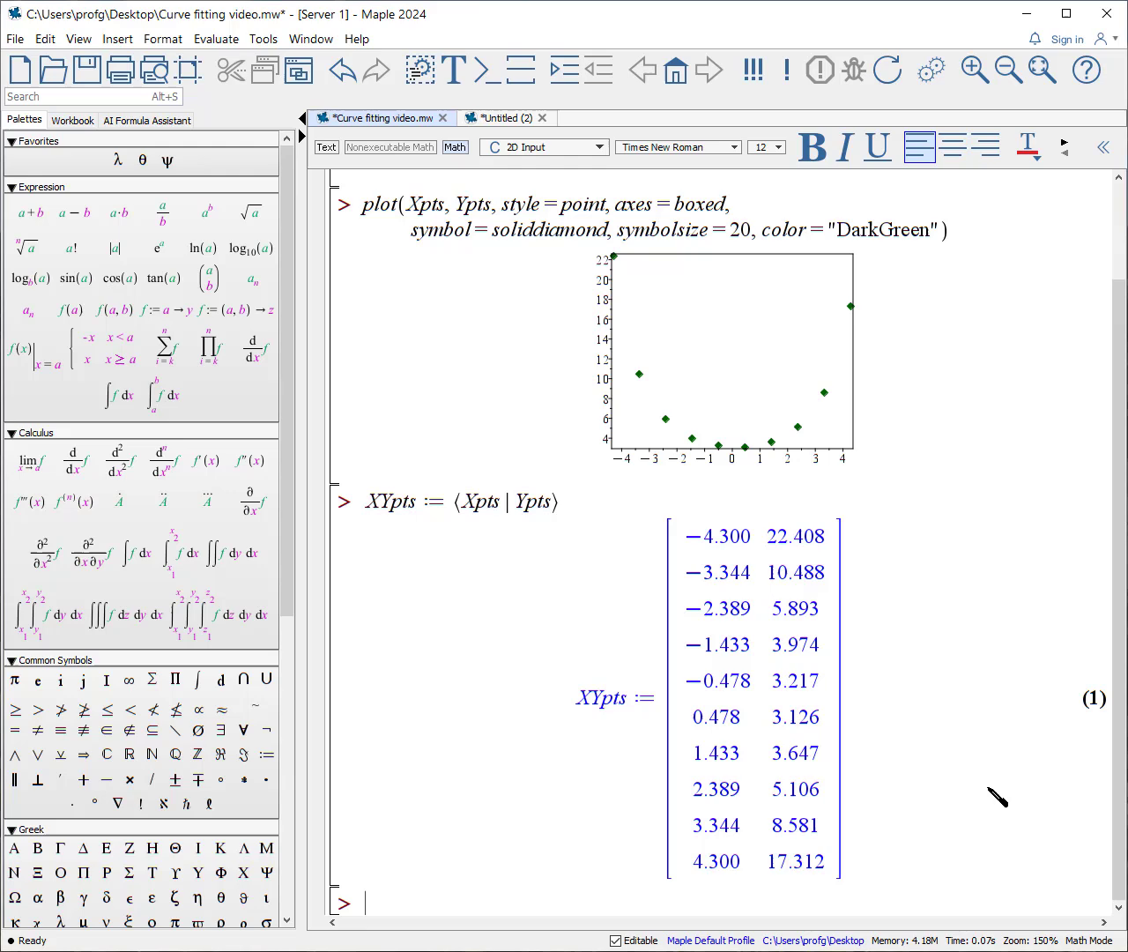
Run a trial point plot of XYpts, then undo it
text(plot(XYpts, style=point, axes=boxed, symbol=soliddiamond, symbolsize=20, color="DarkGreen"))
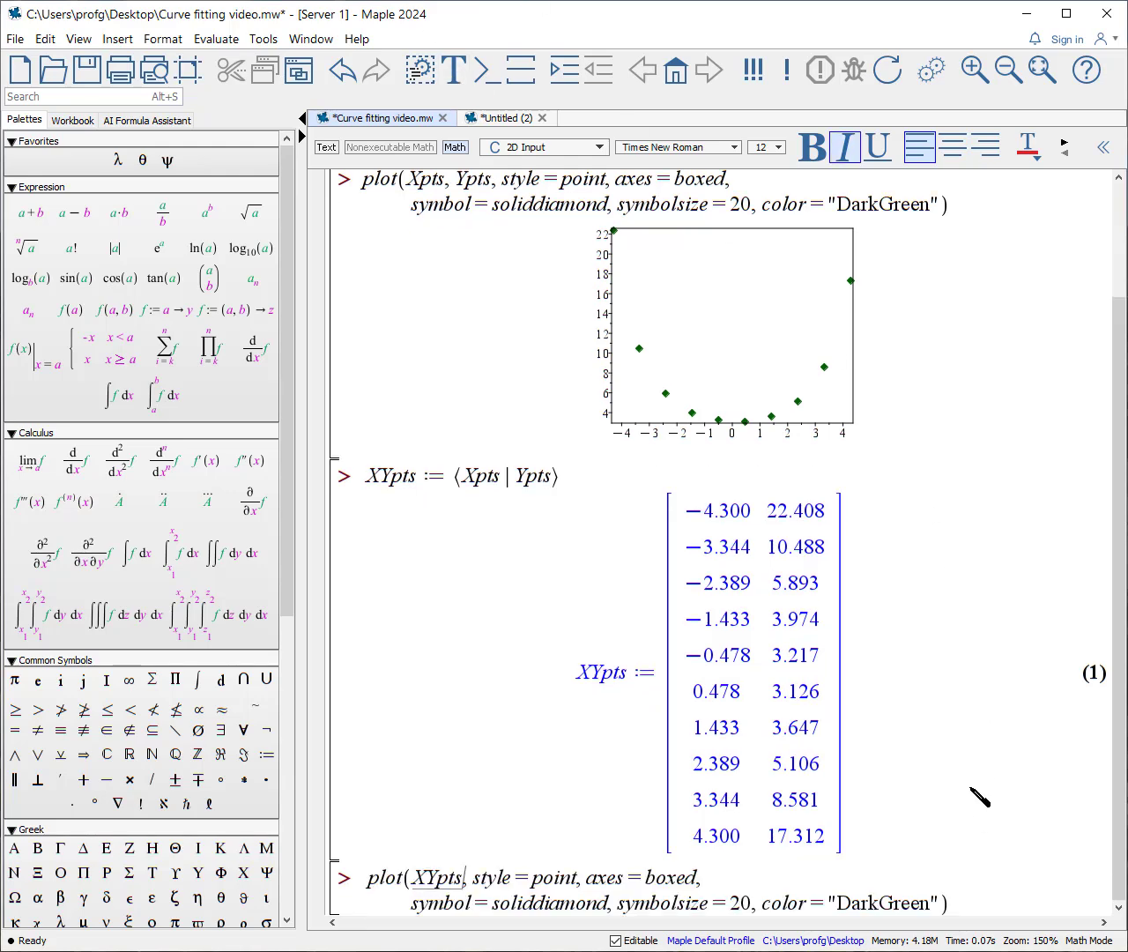
key(Return)
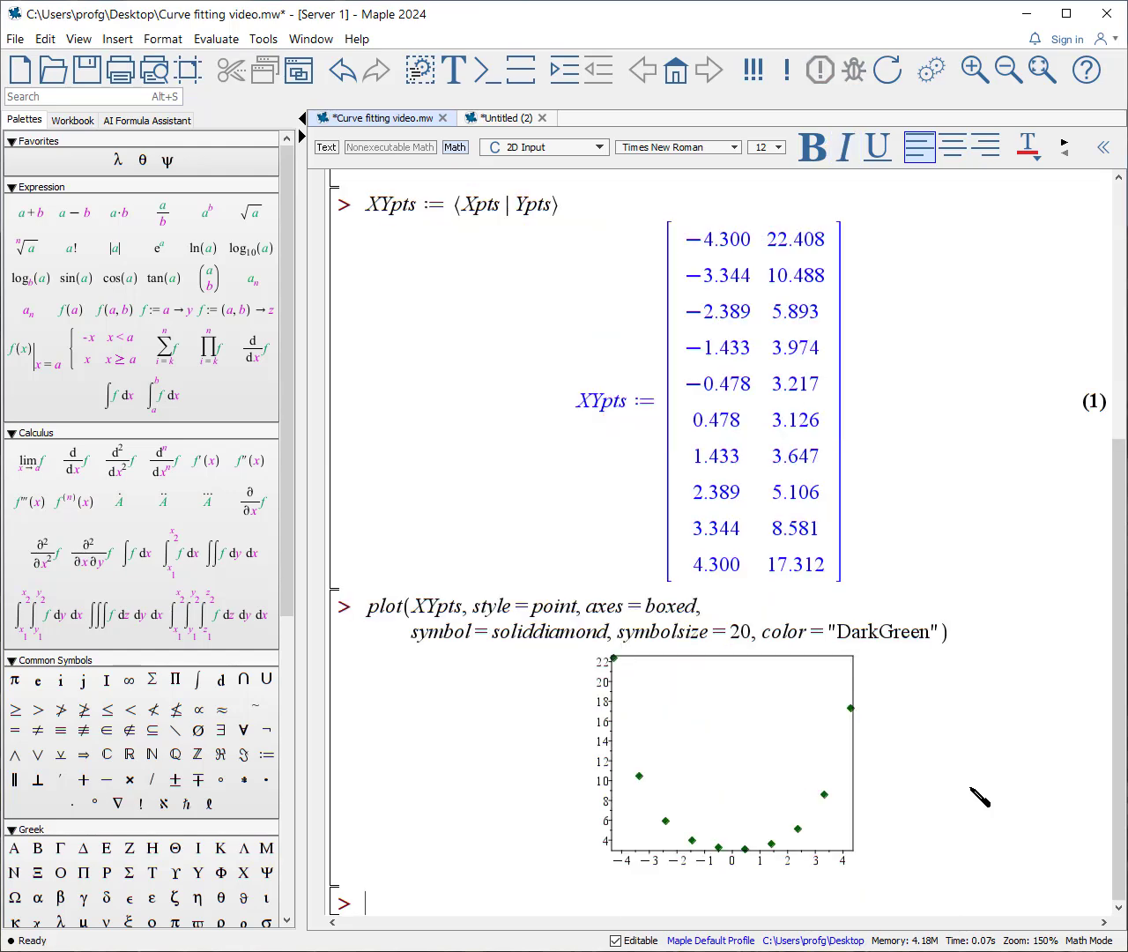
key(ctrl+Delete)
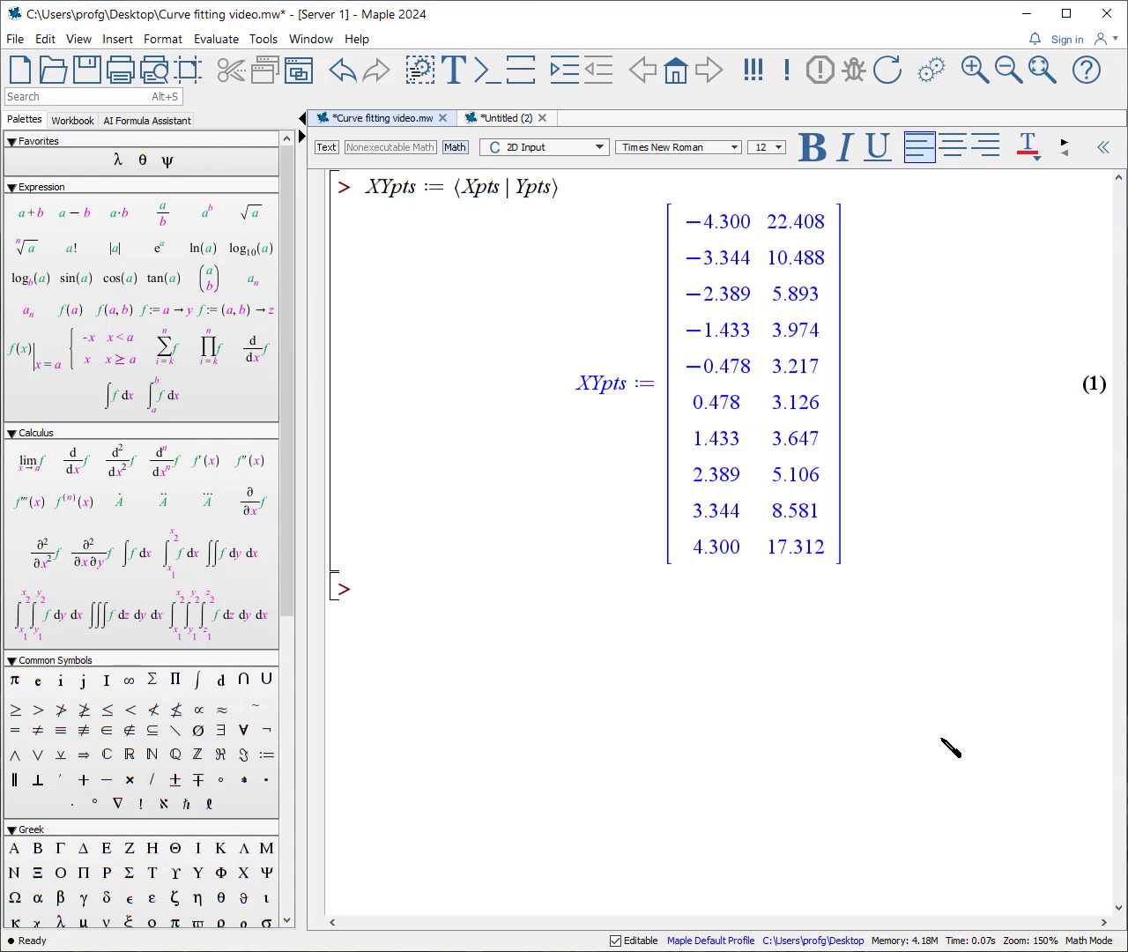
key(ctrl+i)
Define nonlinear_fit := A·e^(α·x²) using the exponential palette template, ending with a colon
text(nonl)
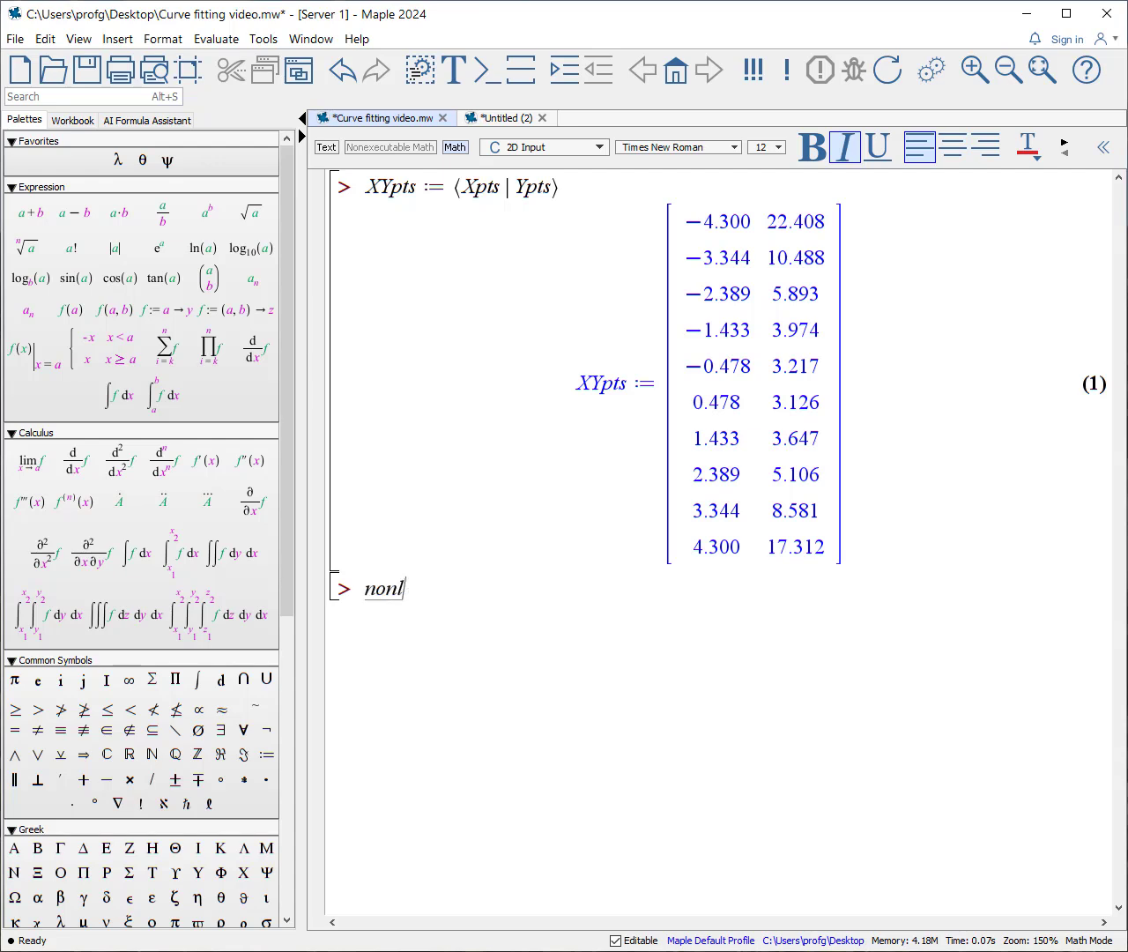
text(inear_fit:=)
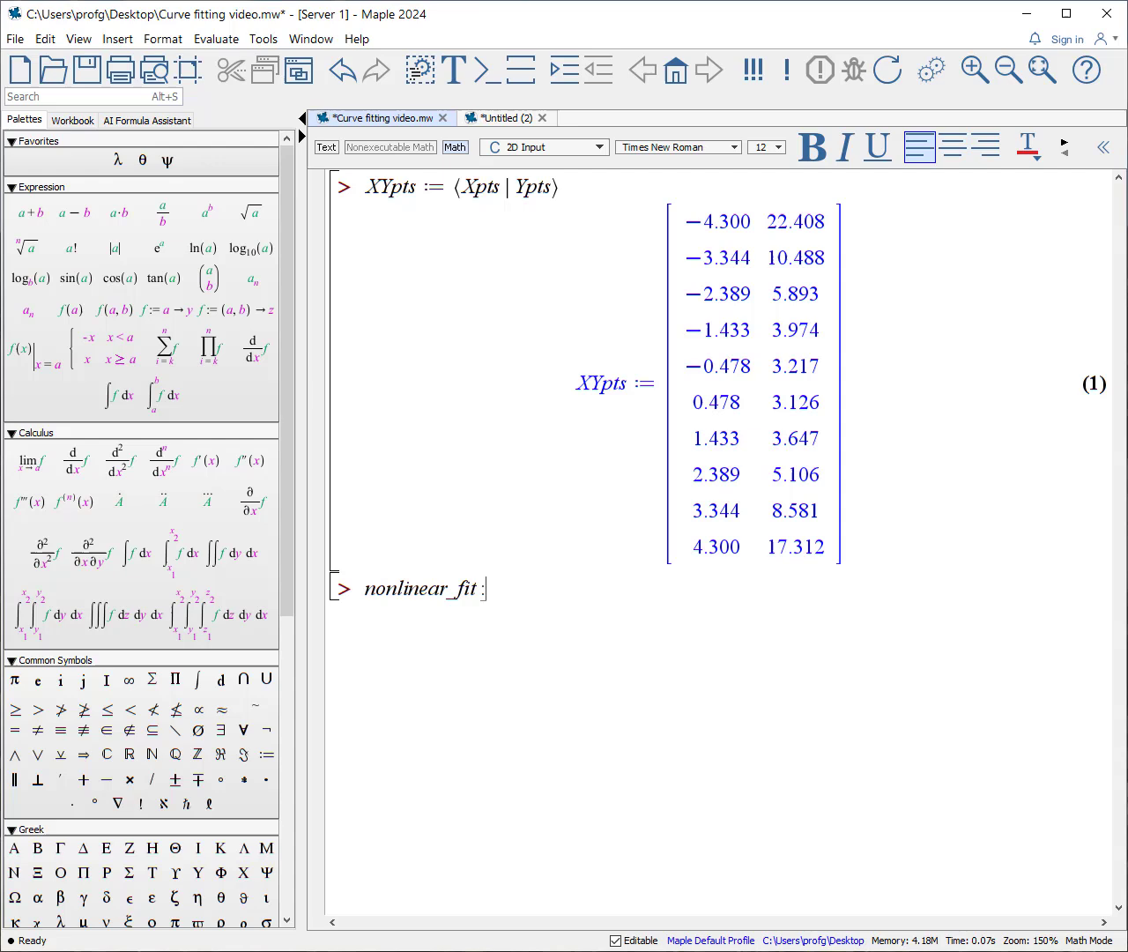
text(A)
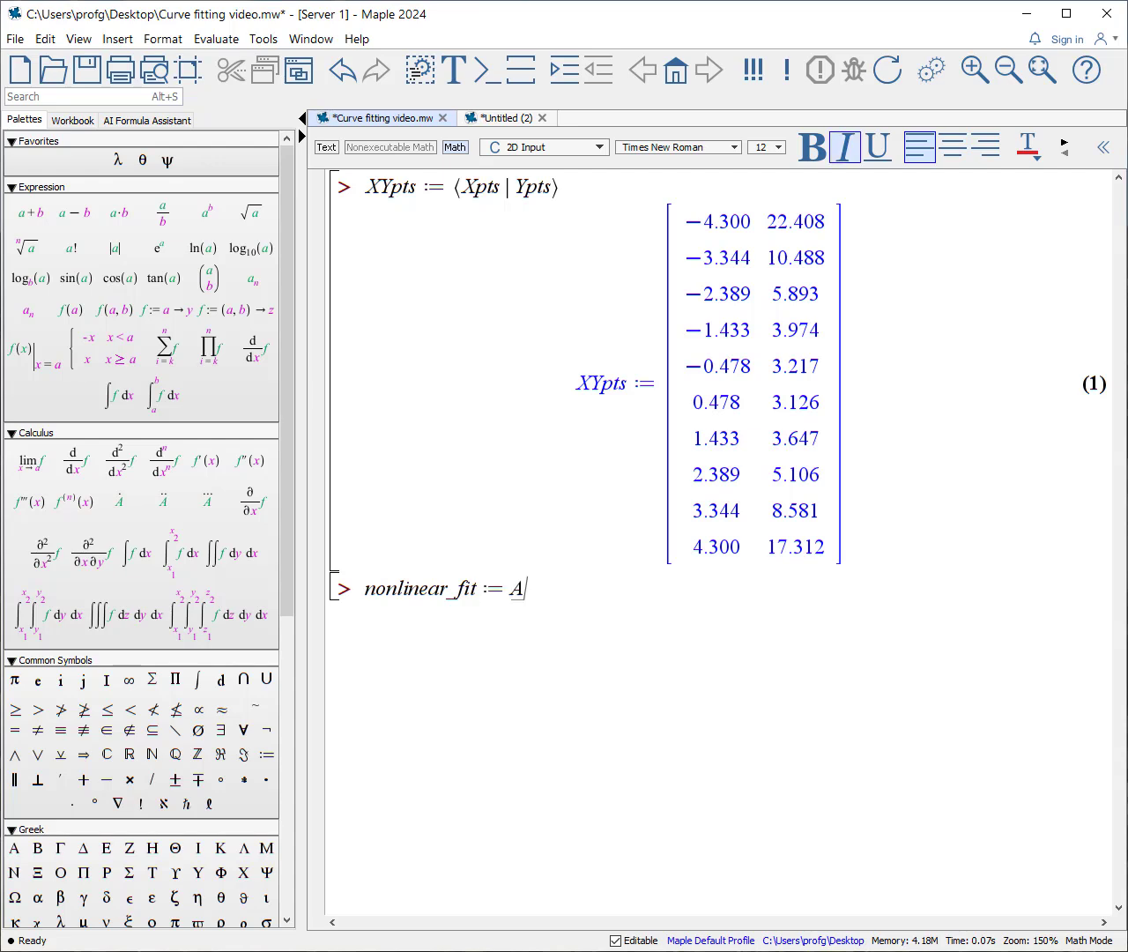
text(*)
click(159, 249)
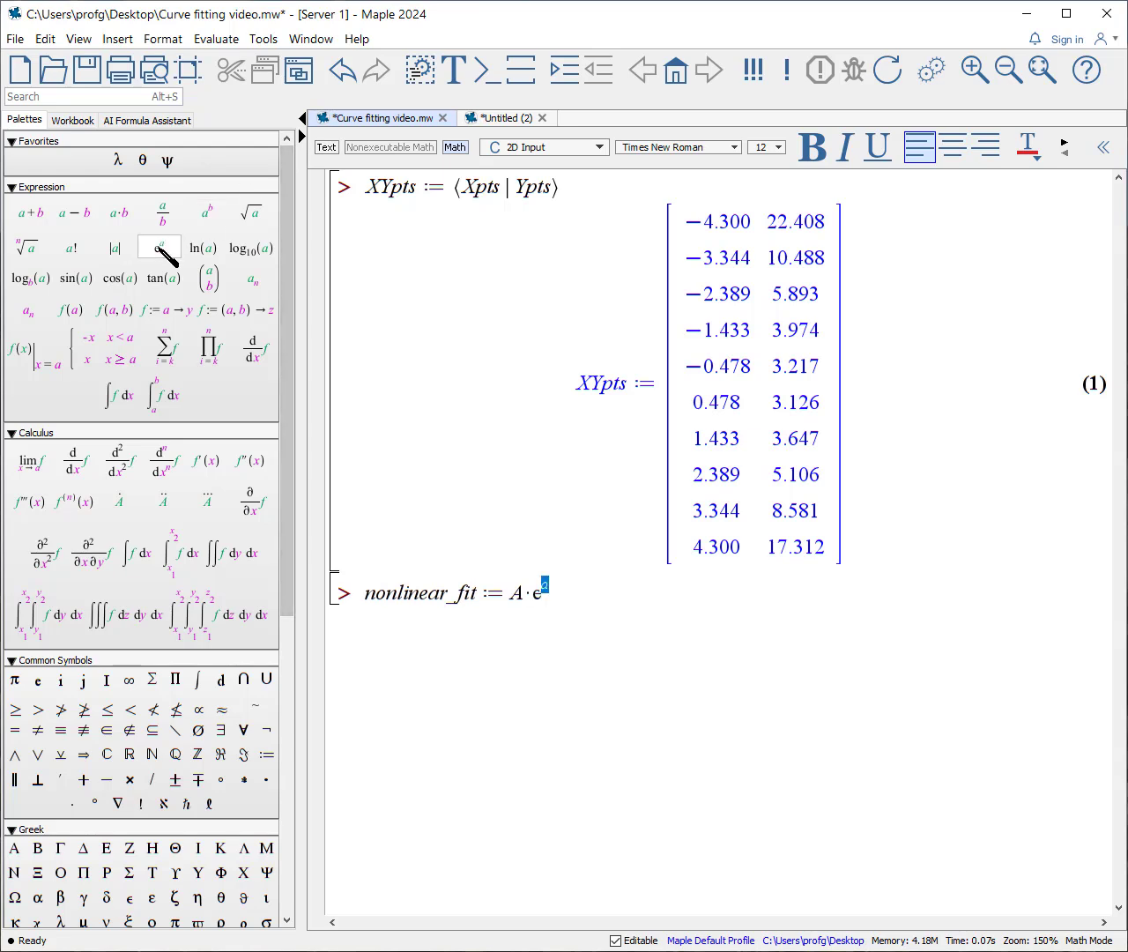
text(-alpha)
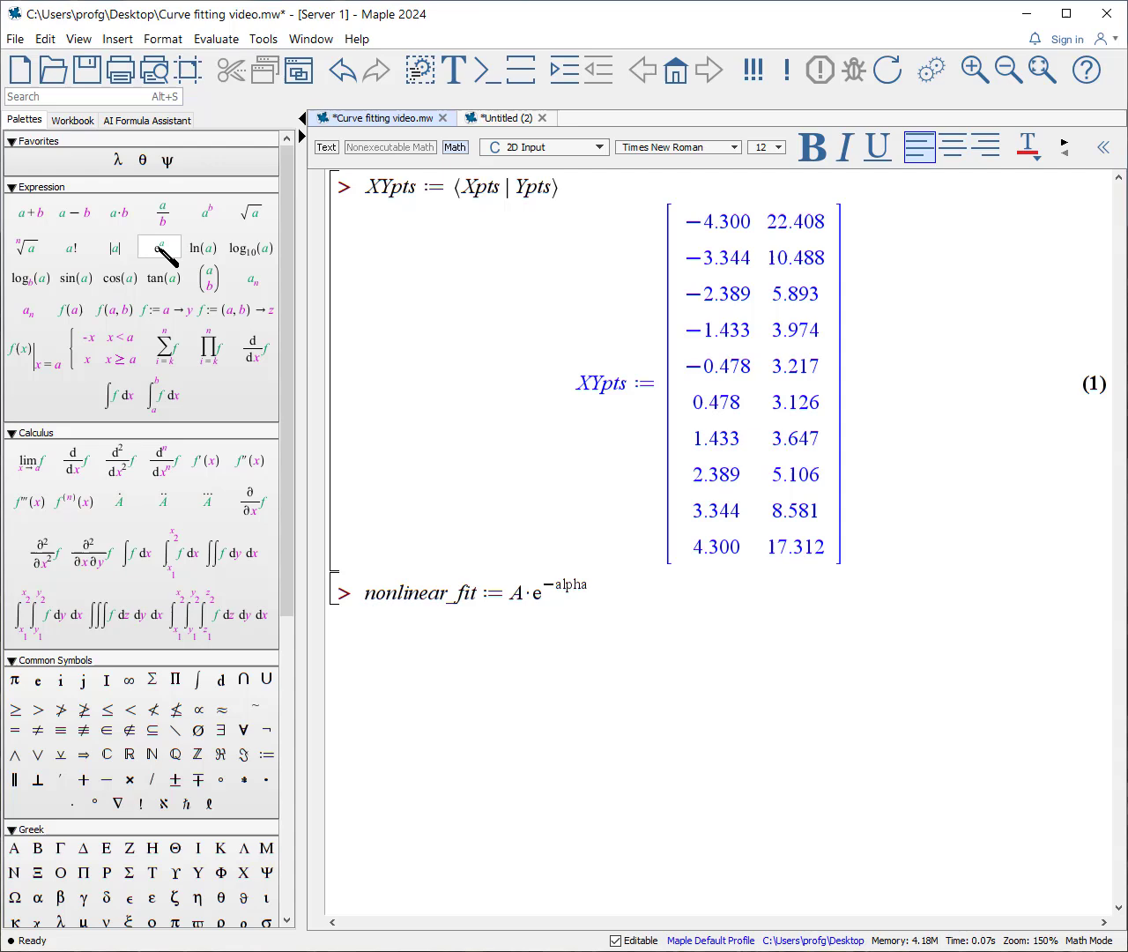
key(space)
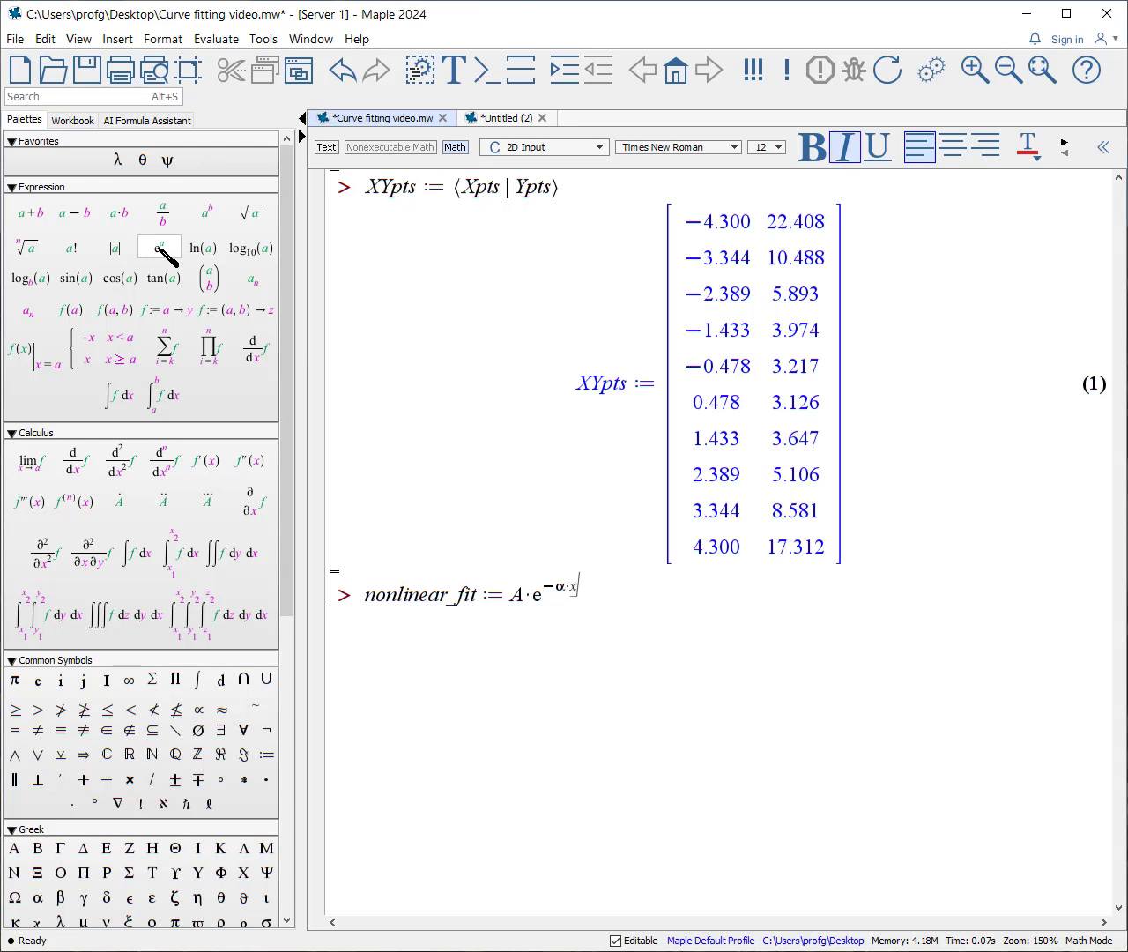
text(x^2)
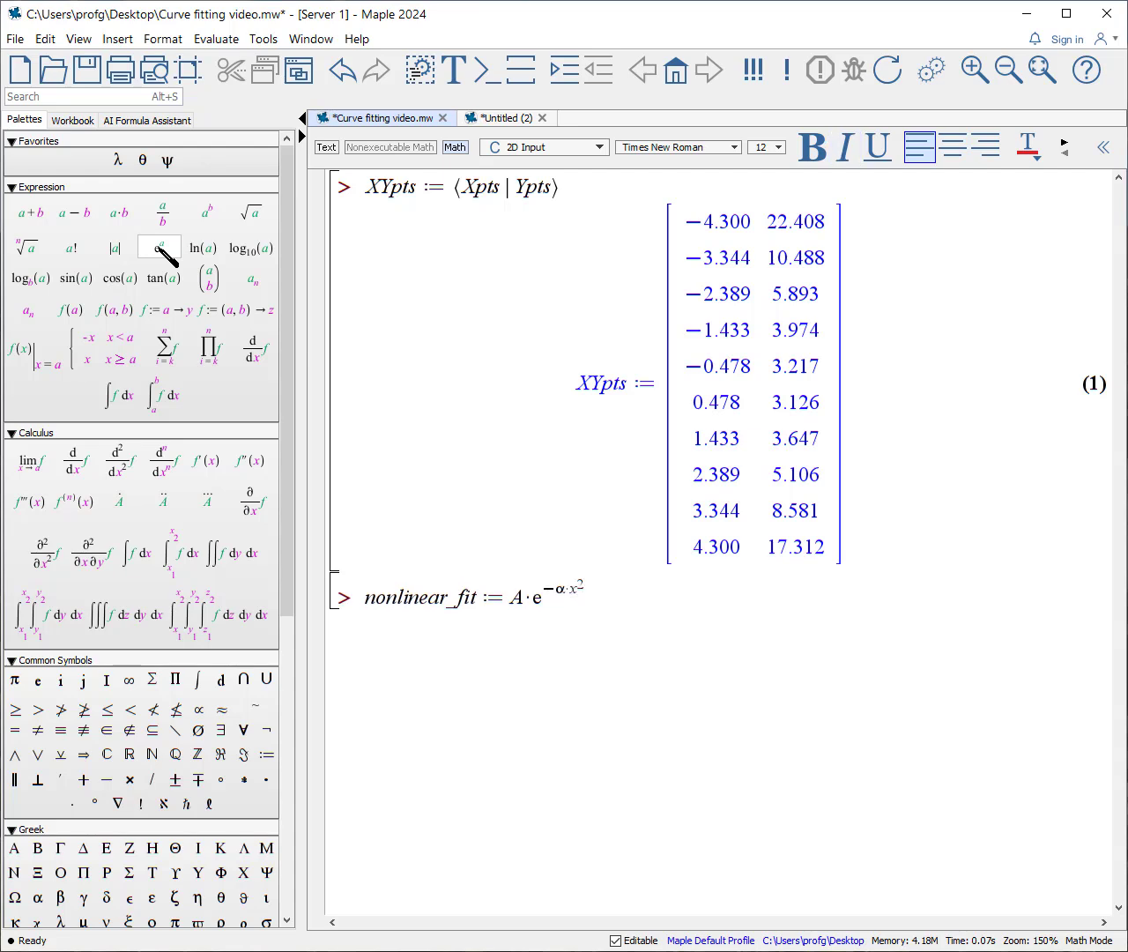
key(Left)
key(Left)
key(Left)
key(Left)
key(BackSpace)
key(End)
key(Right)
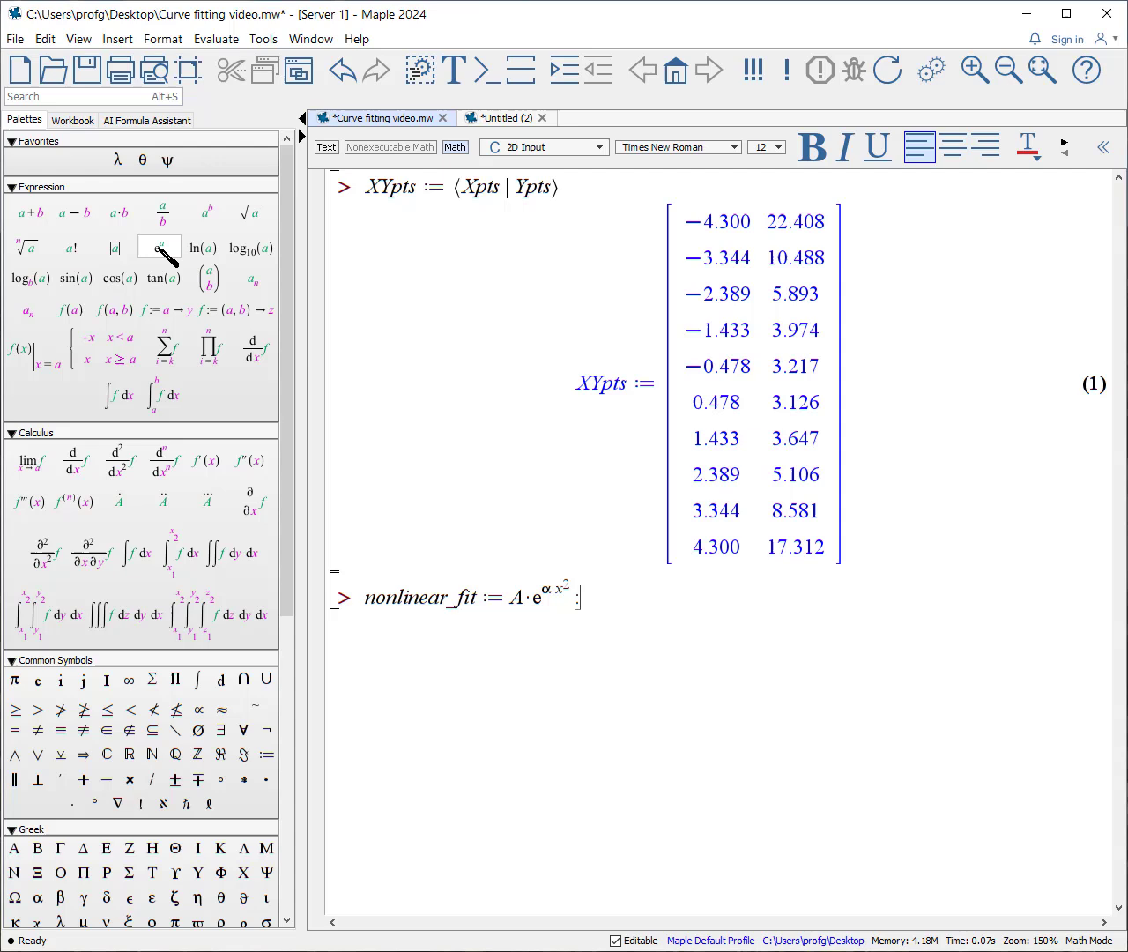
text(:)
key(Return)
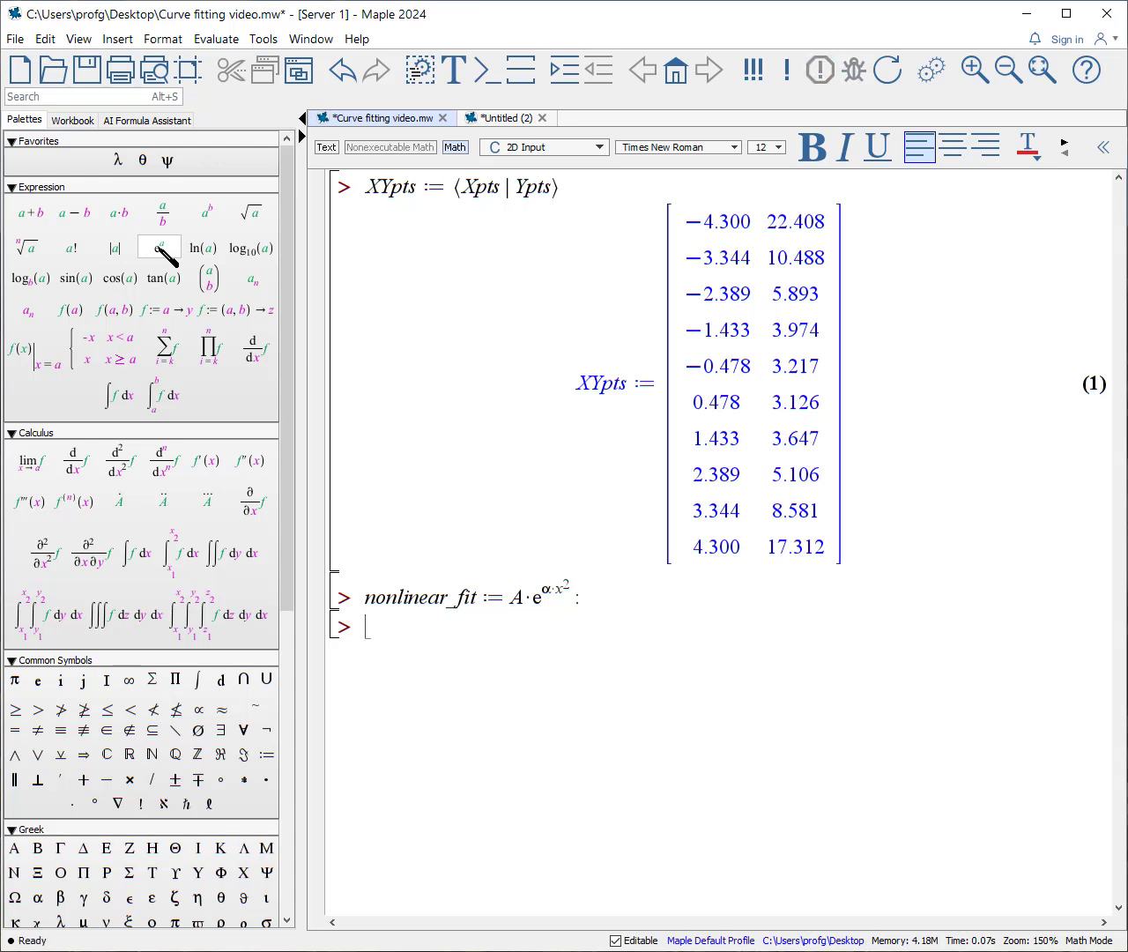
Fit nonlinear_fit to XYpts with Statistics:-Fit, storing 3.100·e^(0.100x²) in nonlinear_fit_curve
text(nonlinear_)
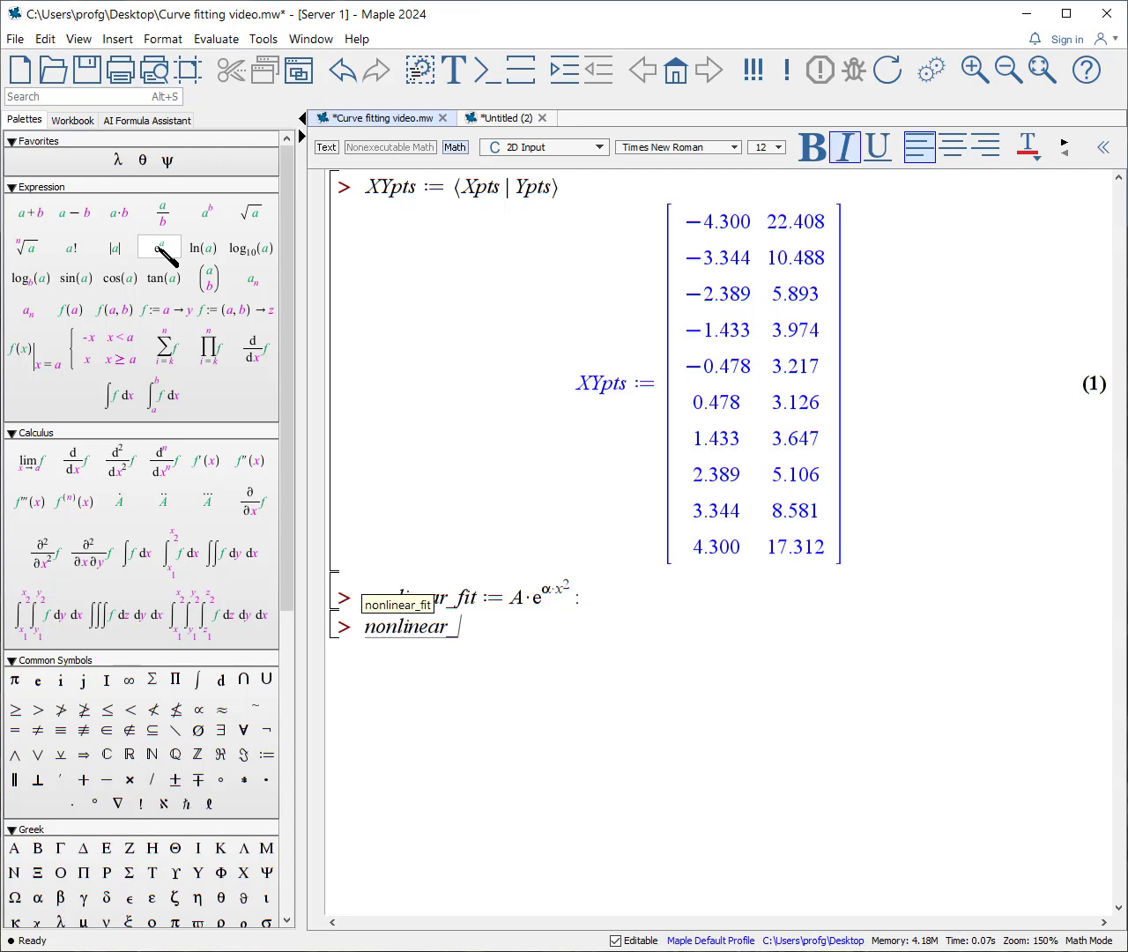
text(fit_curve:=)
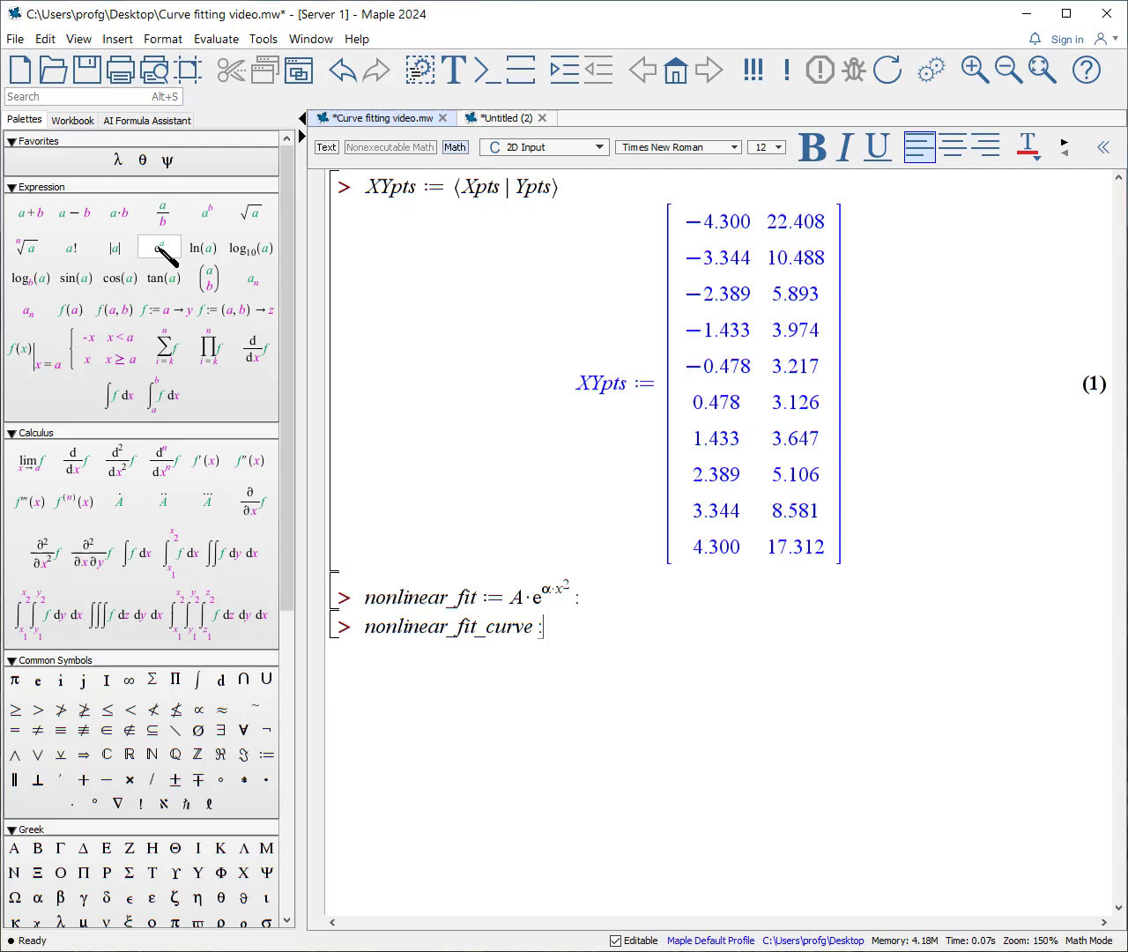
text(Stati)
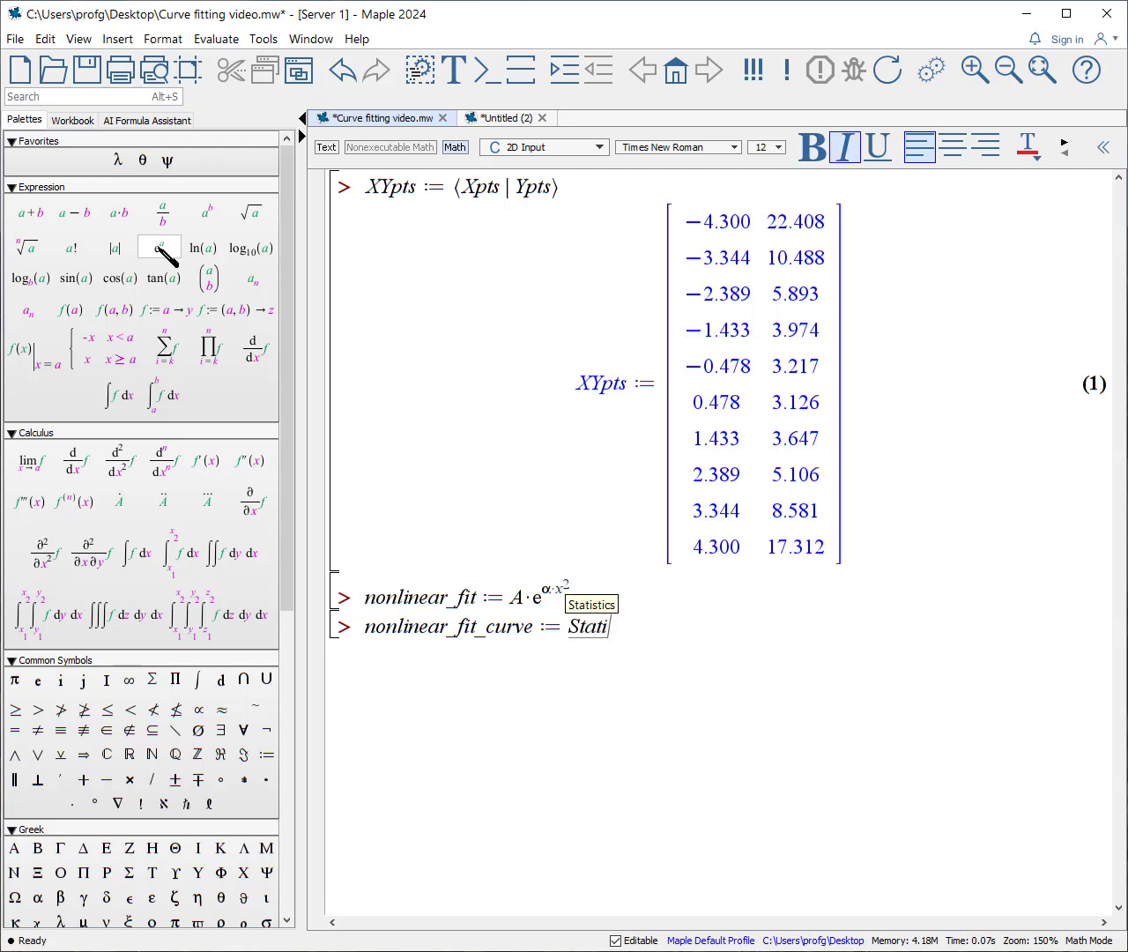
key(Return)
text(:-Fit()
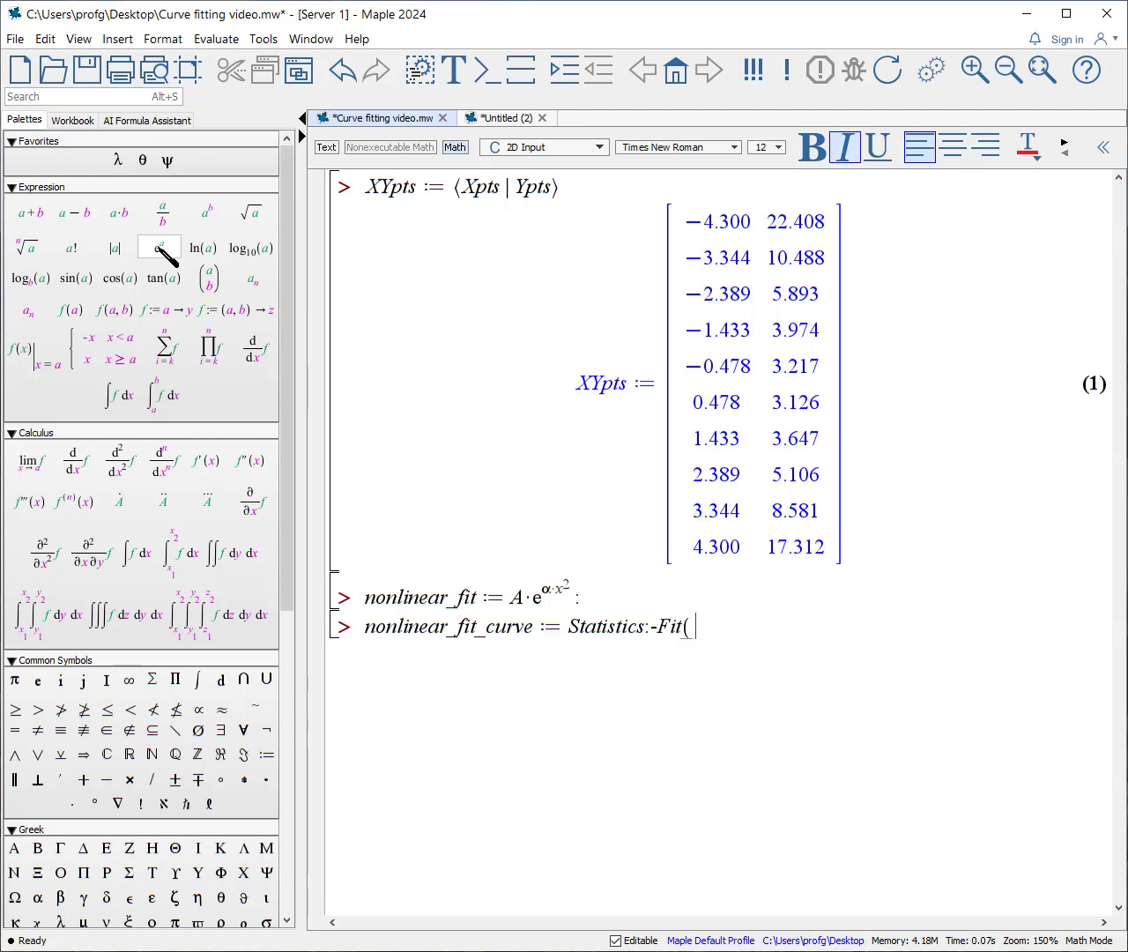
text(nonlin)
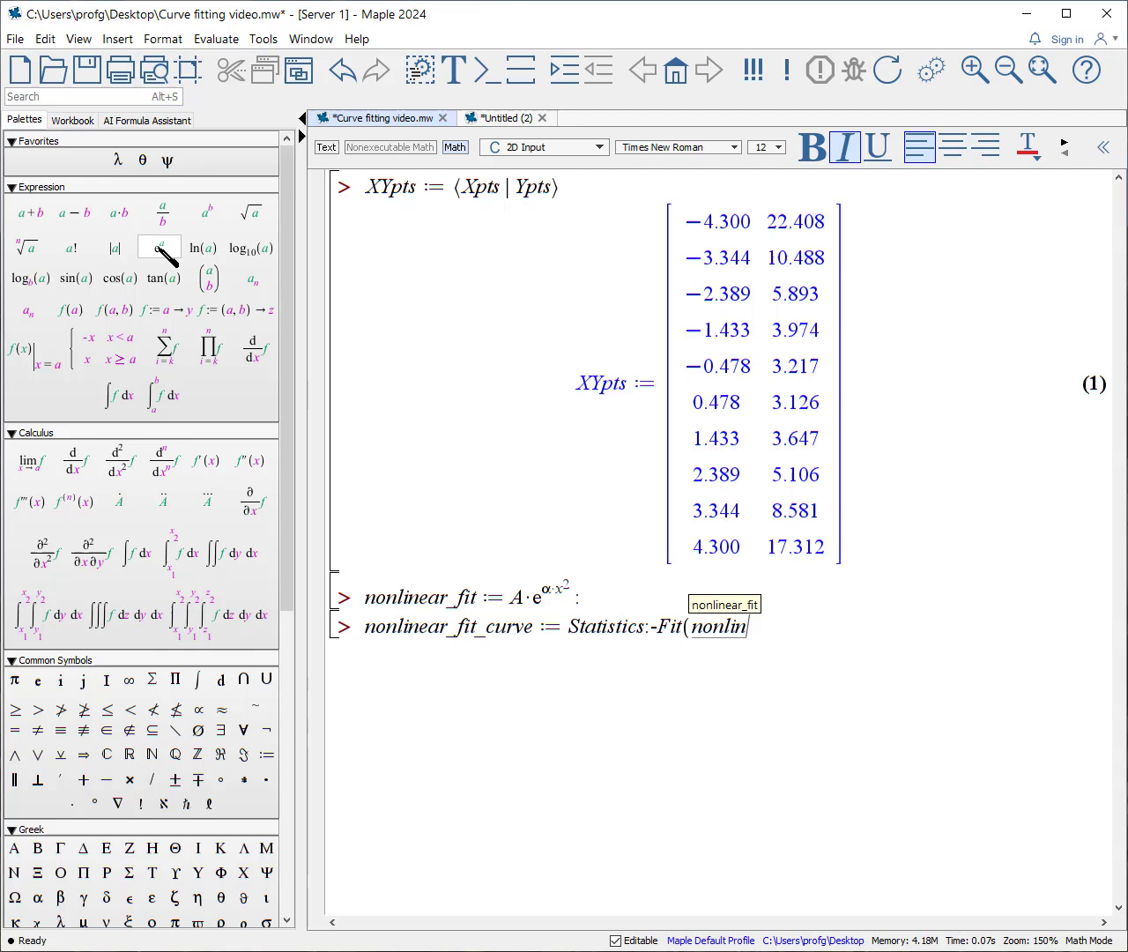
key(Return)
text(, )
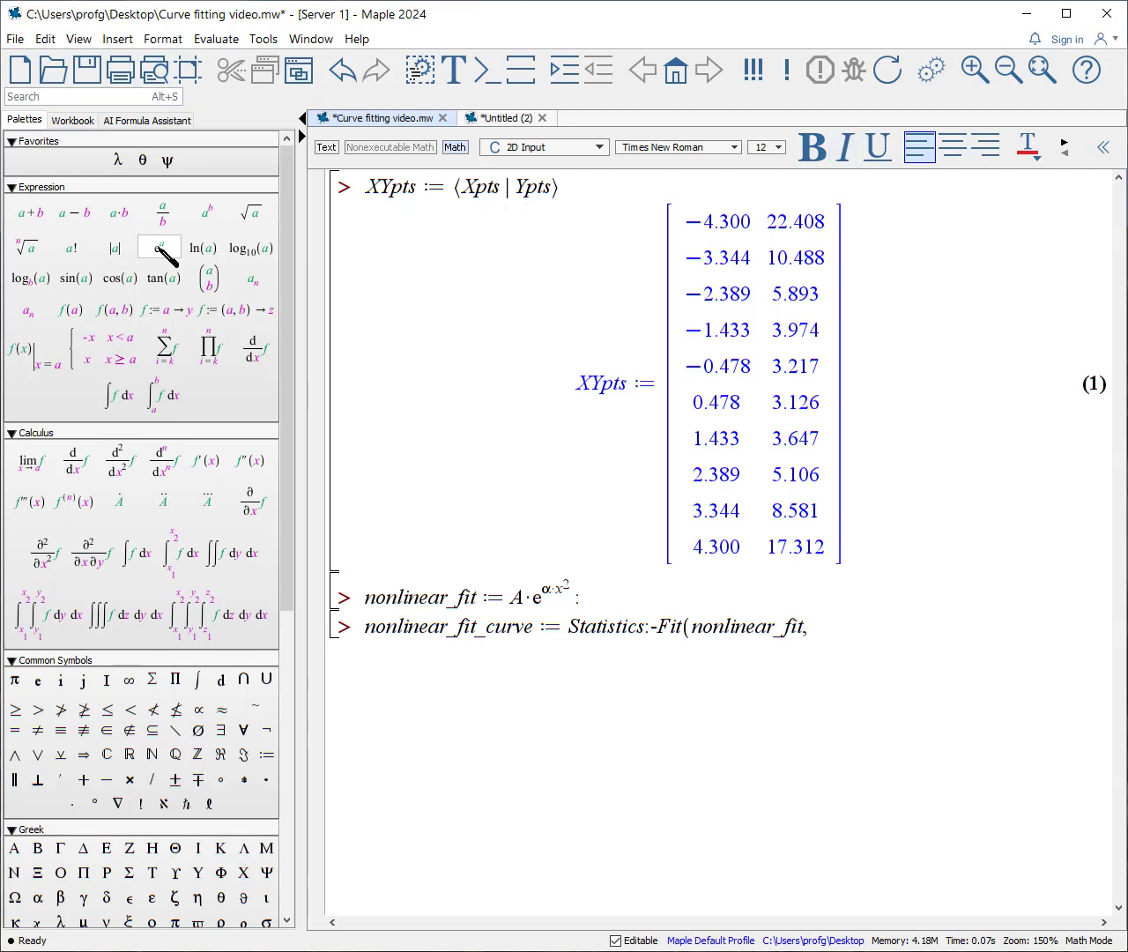
text(XYpts, )
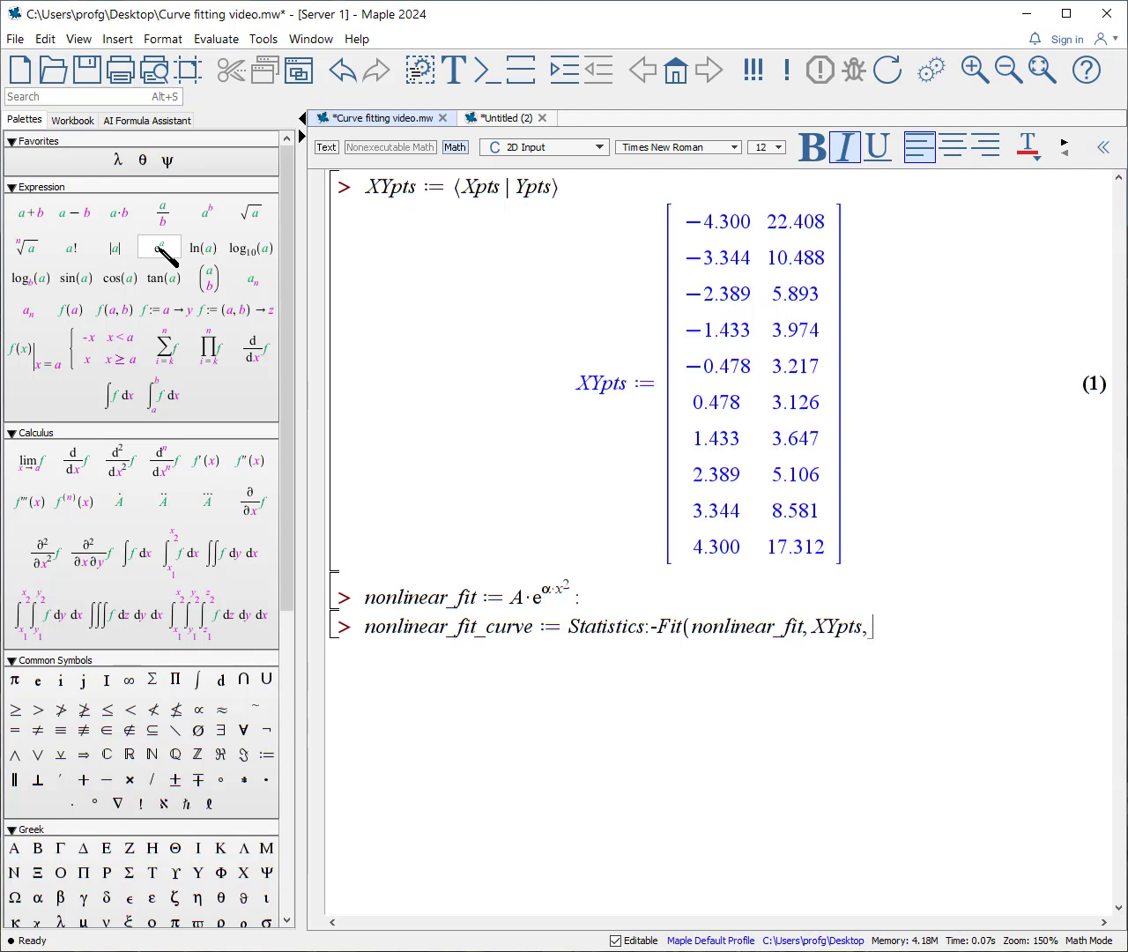
text(x))
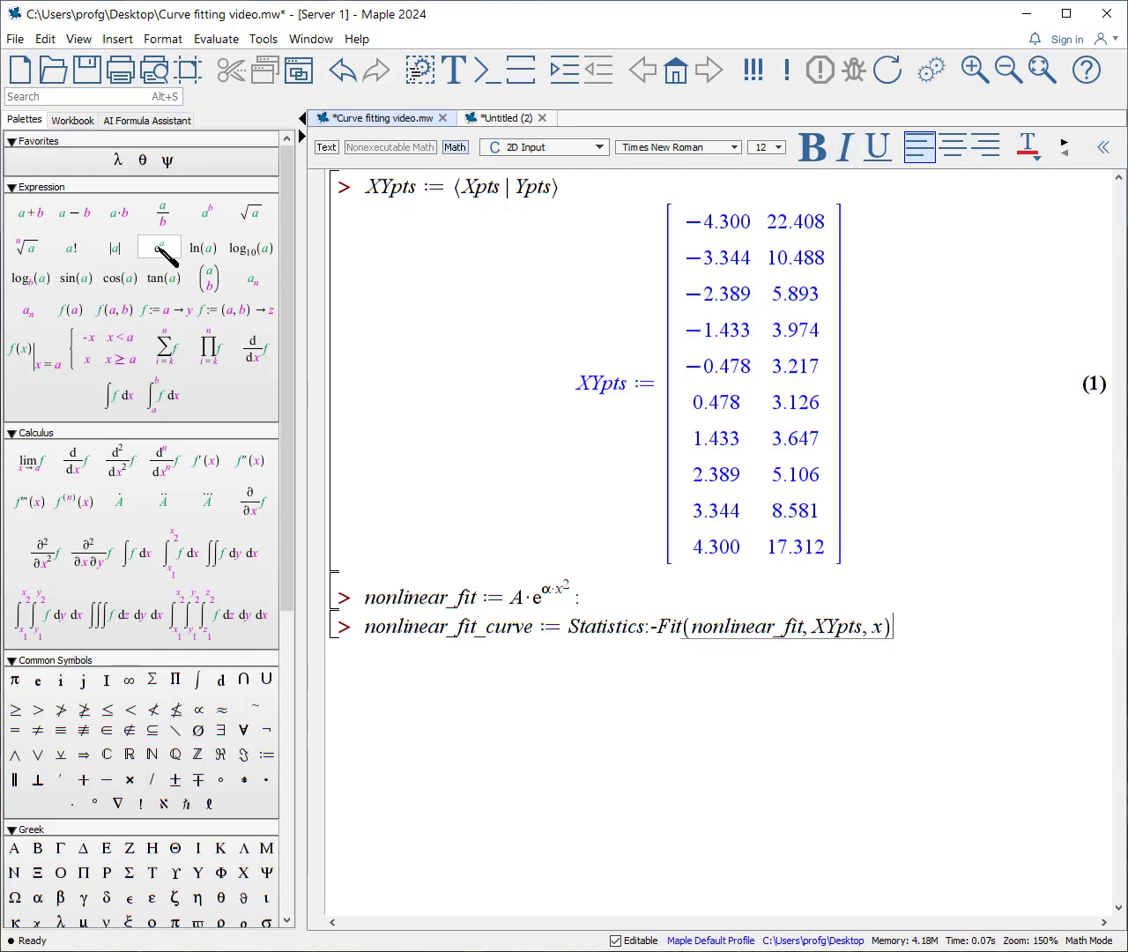
key(Return)
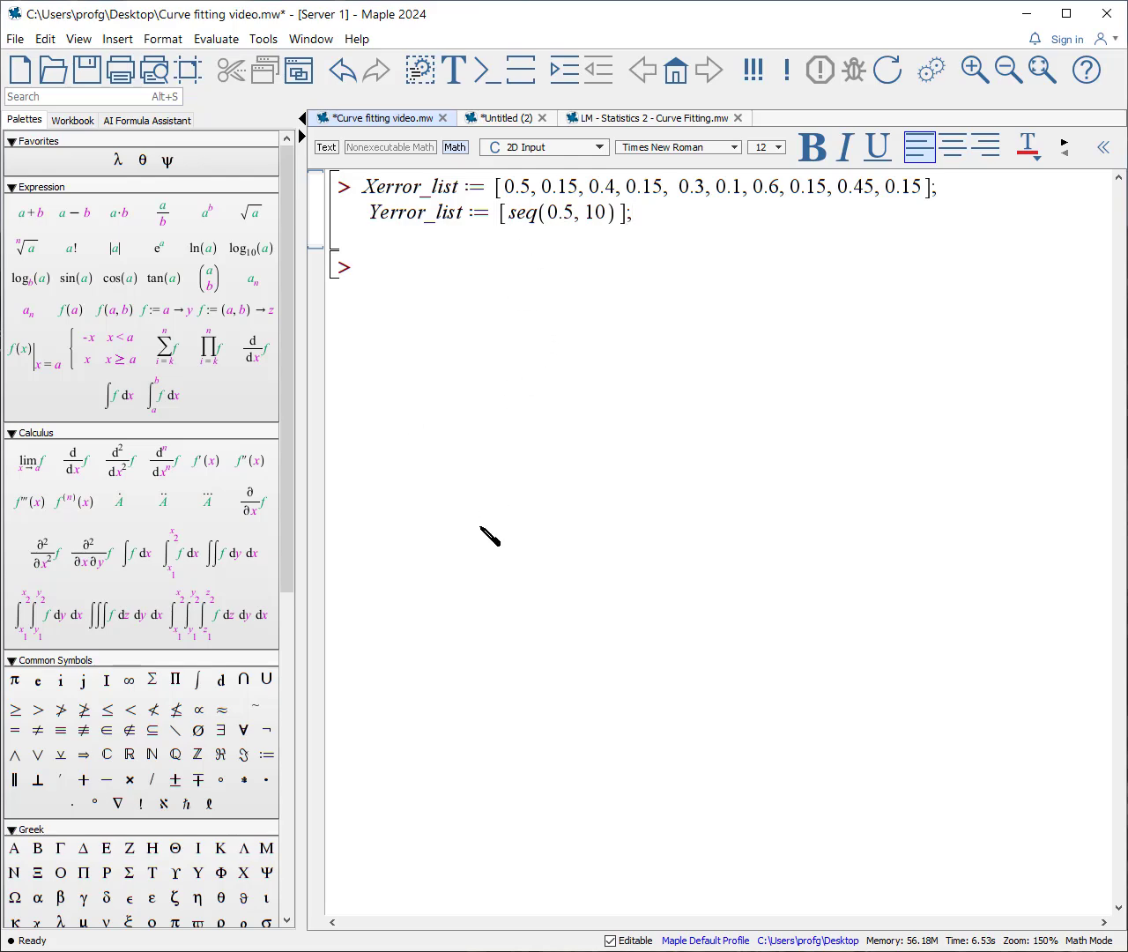
Evaluate the Xerror_list and Yerror_list definitions and paste the EBplot error-bar ScatterPlot command
key(Return)
text(EBplot := Statistics:-ScatterPlot( XYpts, xerrors = Xerror_list, yerrors = Yerror_list, thickness = 1, color = "xkcd:blue", symbolsize = 10, symbol = solidcircle, labels = ["X range", "Y range"], labeldirections = ["horizontal", "vertical"], labelfont = ["Helvetica", 15], title = "Scatter plot of data", titlefont = ["Times Roman", italic, 20]))
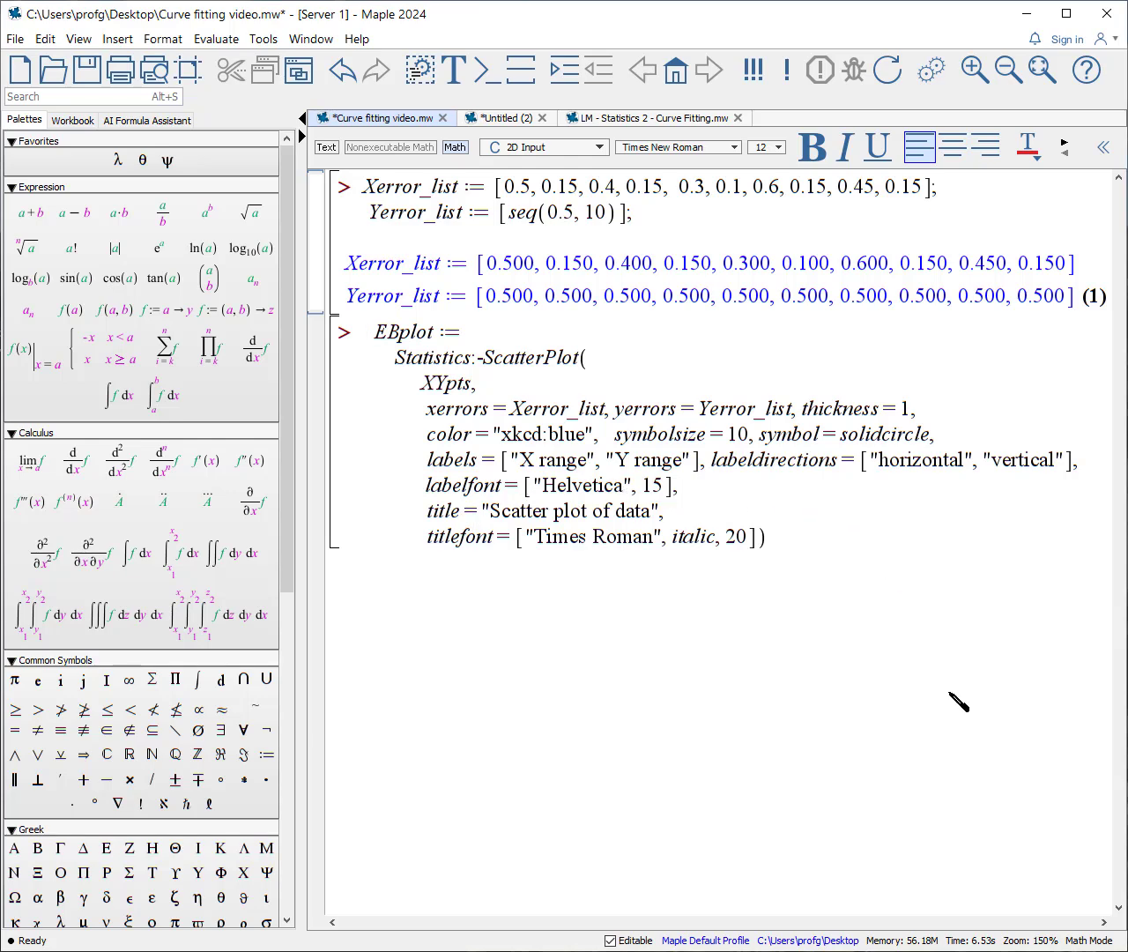
Draw the error-bar scatter plot EBplot, then display it together with NLFplot in one combined plot
key(Return)
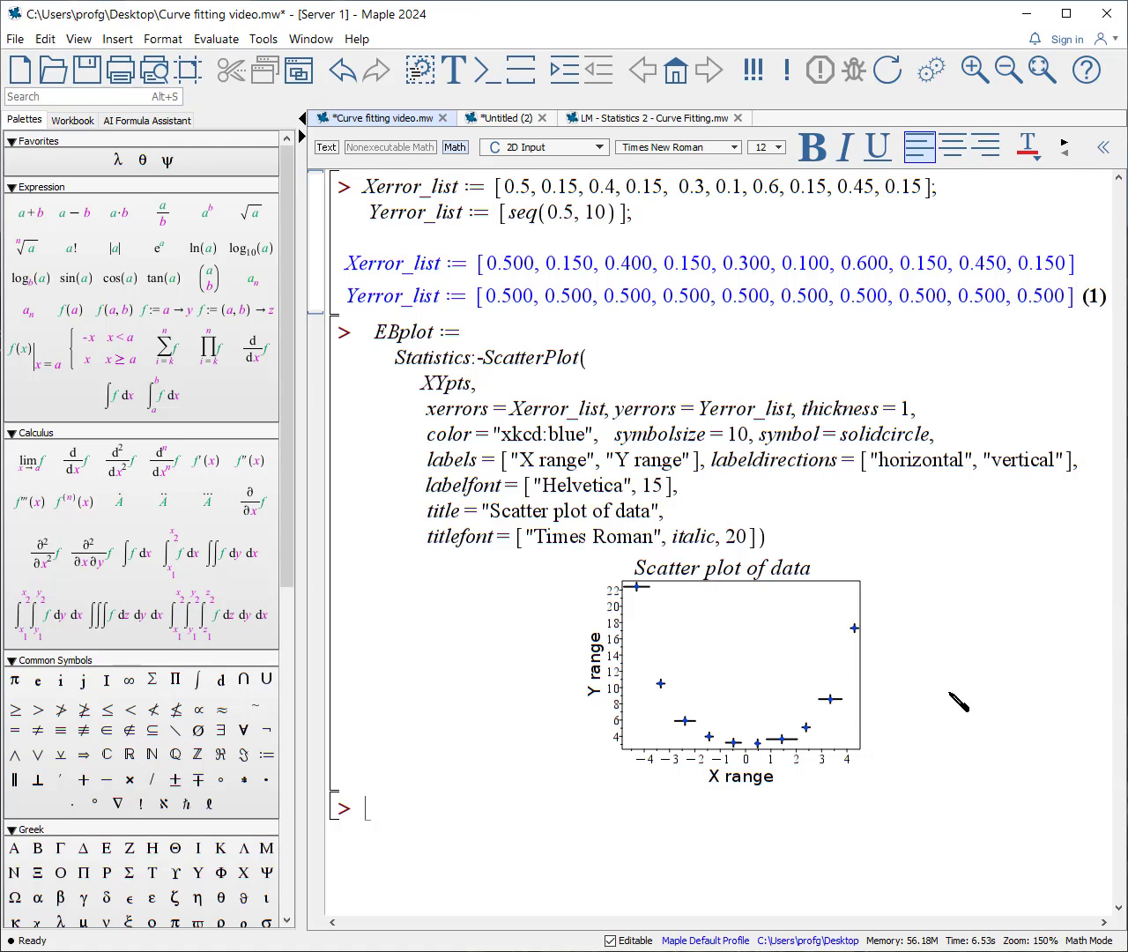
text(plots:-display( EBplot, NLFplot, view = [-5 ..5, 0 ..25], axes = normal, tickmarks = [10, 8], size = [500, 400]);)
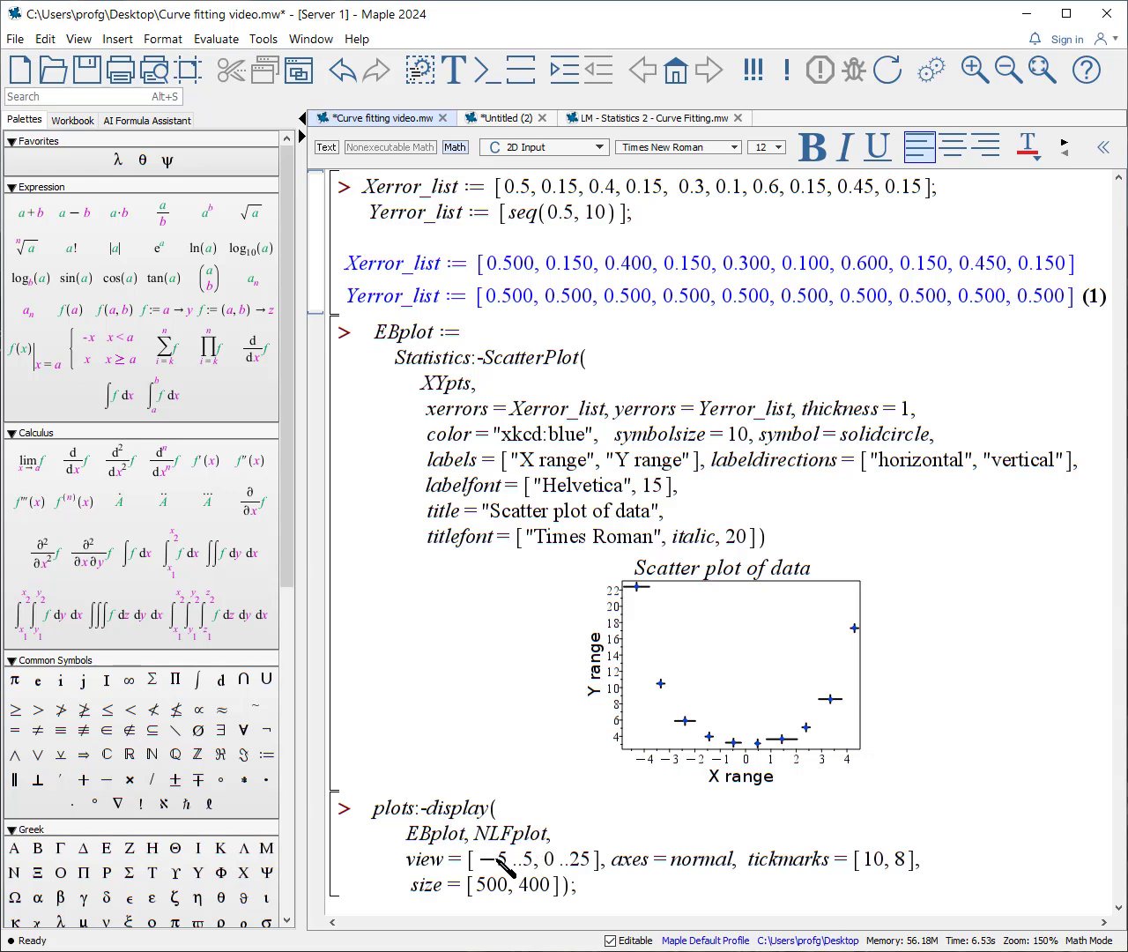
text(,)
key(Return)
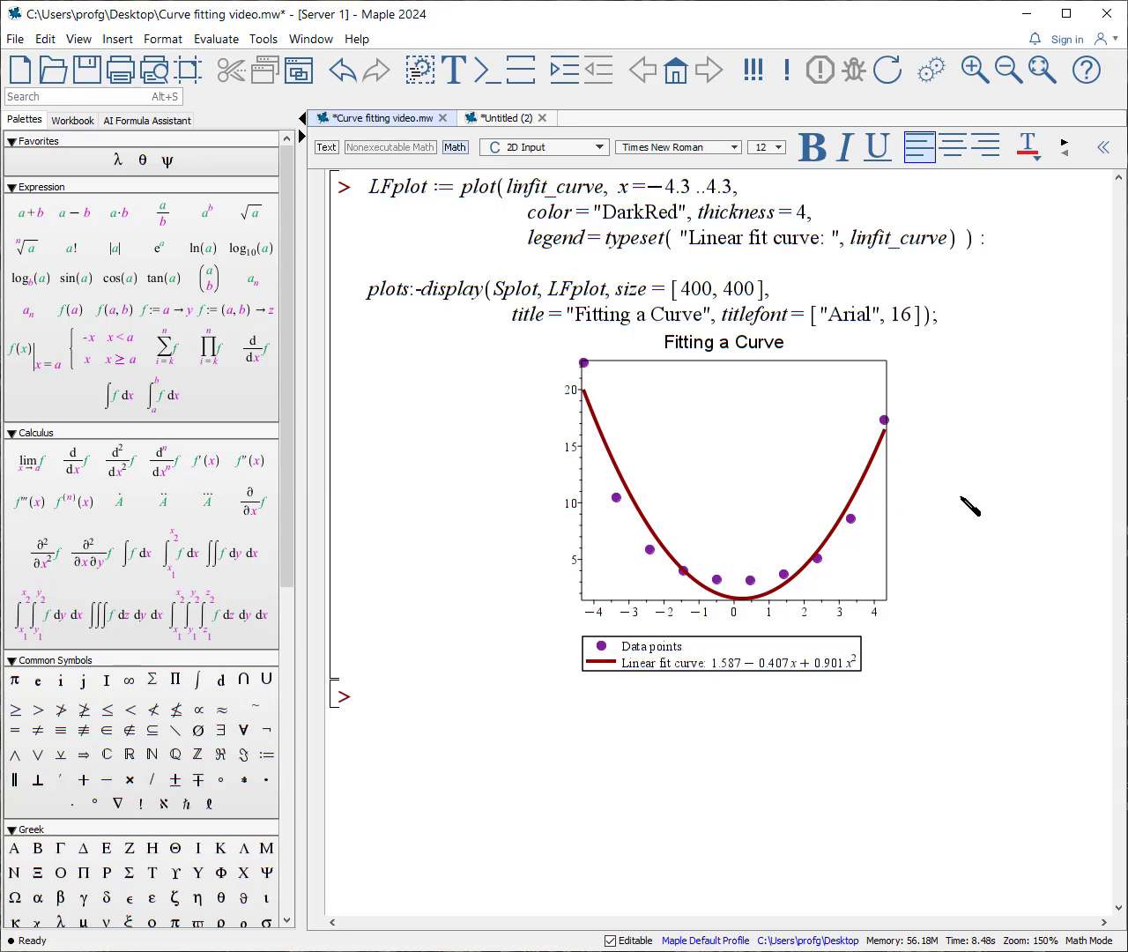
Store the 99% confidence intervals of the linfit_model fit on Xpts, Ypts in confidence_info
text(confidence_info := Statistics:-Fit(linfit_model, Xpts, Ypts, x, confidencelevel = 0.99, output = confidenceintervals);)
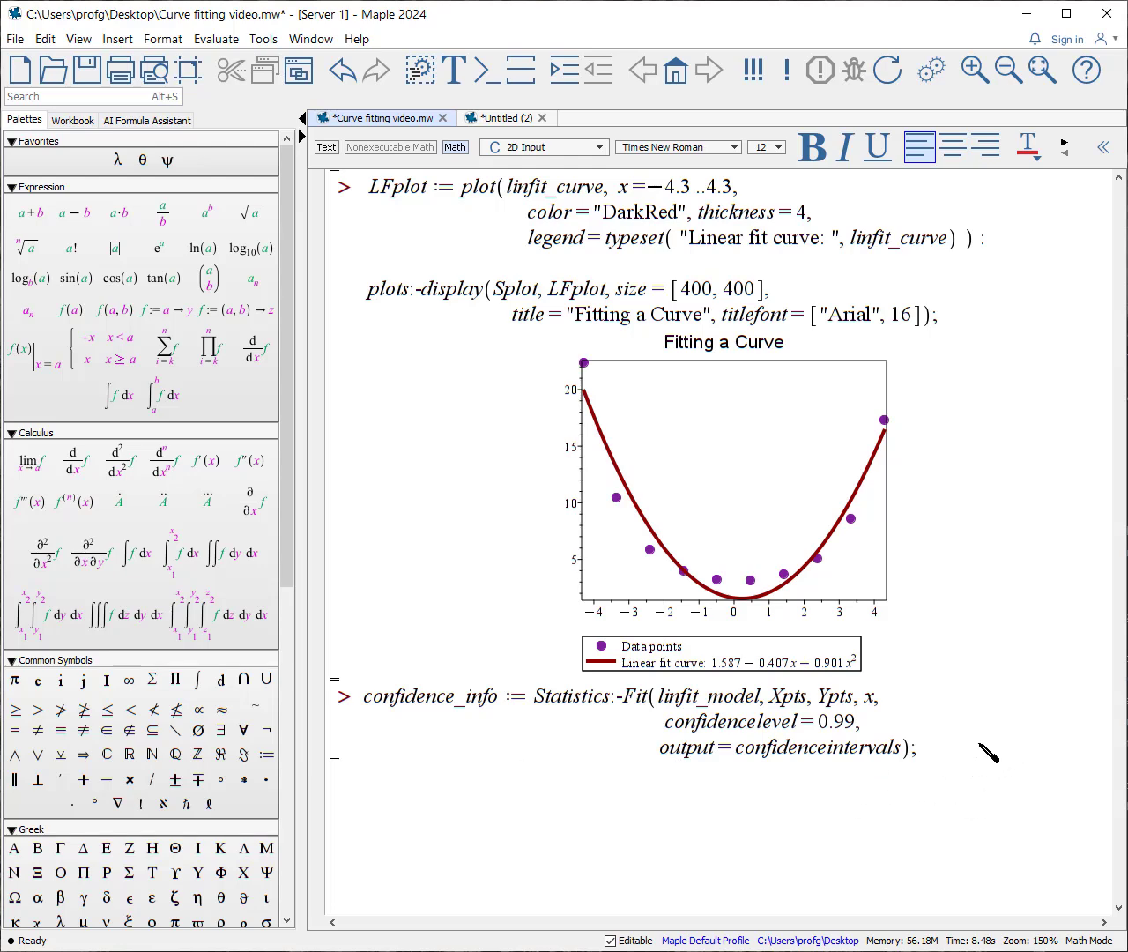
key(Return)
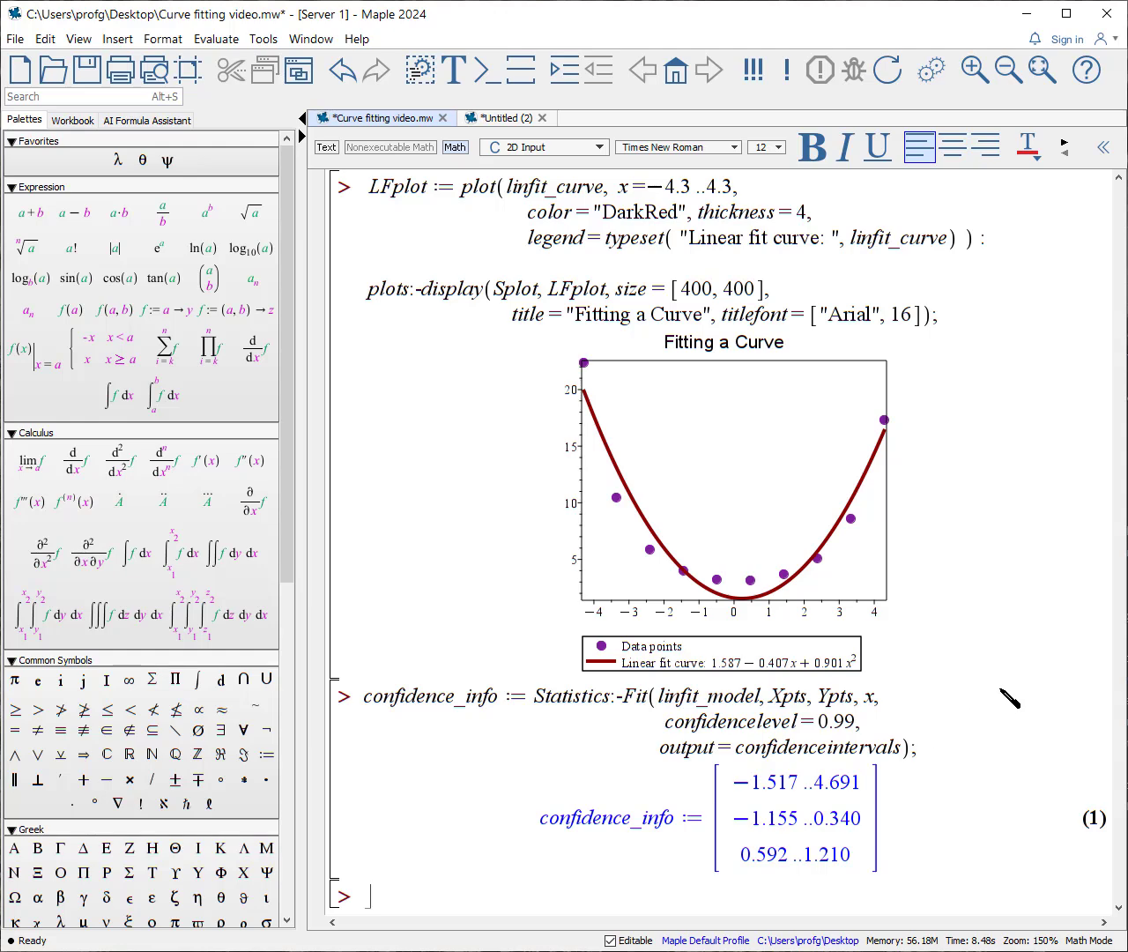
Evaluate C := op~(confidence_info) to get endpoint pairs −1.517, 4.691; −1.155, 0.340; 0.592, 1.210
text(C := o)
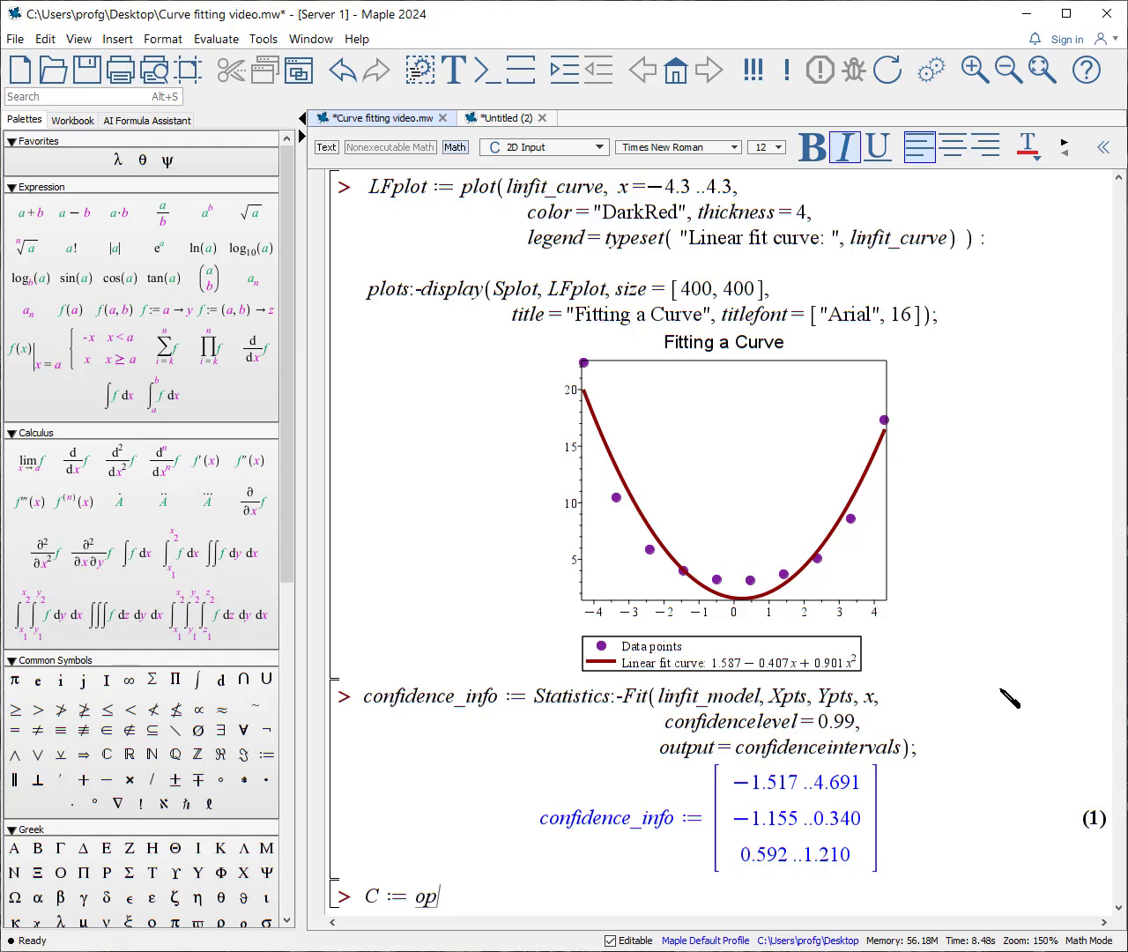
text(p~(c)
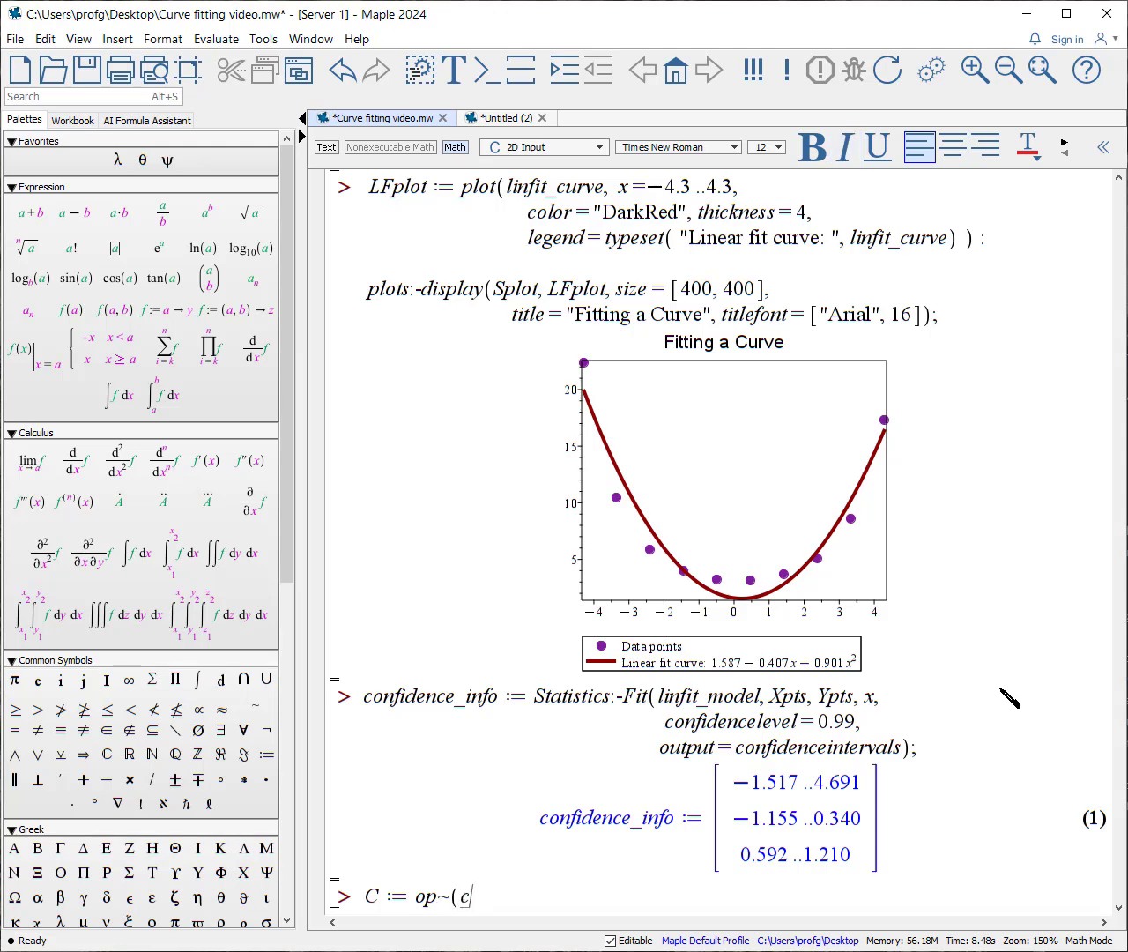
text(onfi)
key(Return)
text())
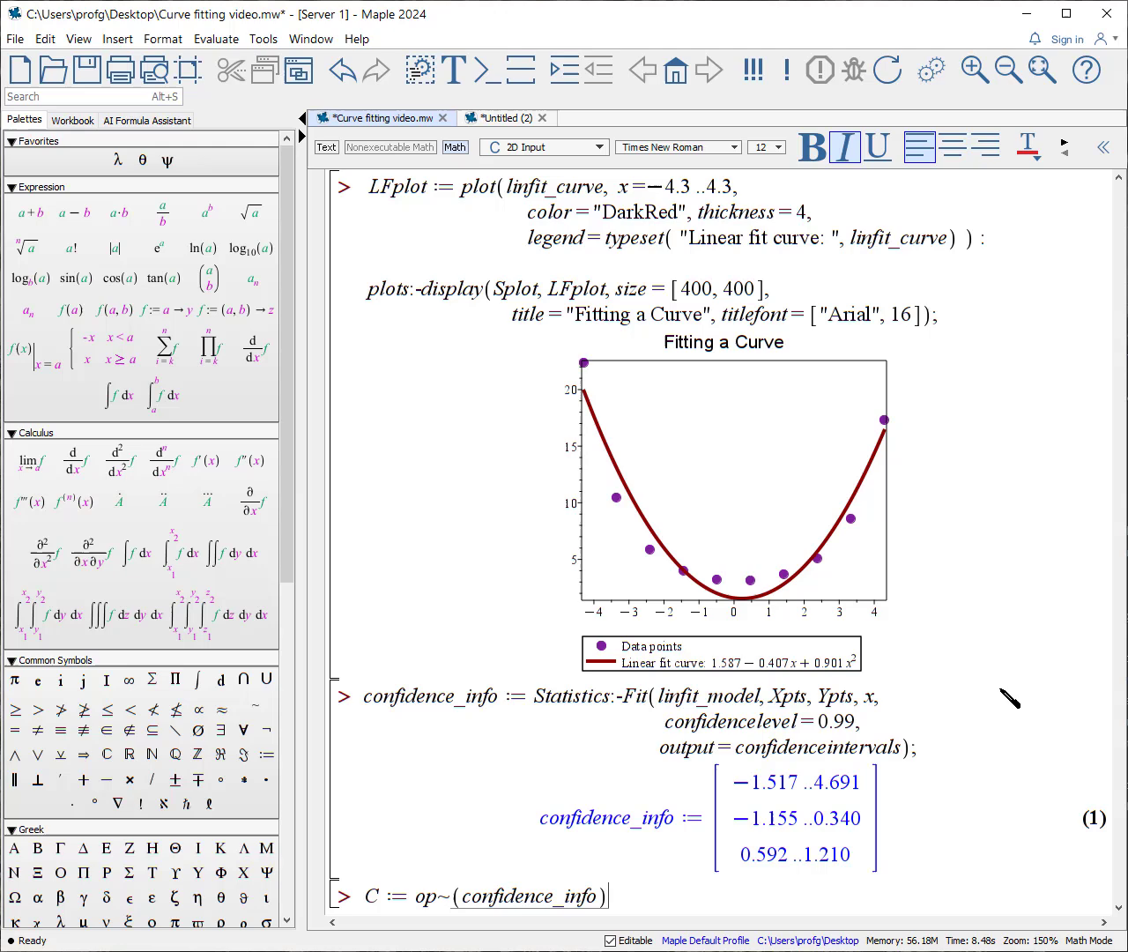
key(Return)
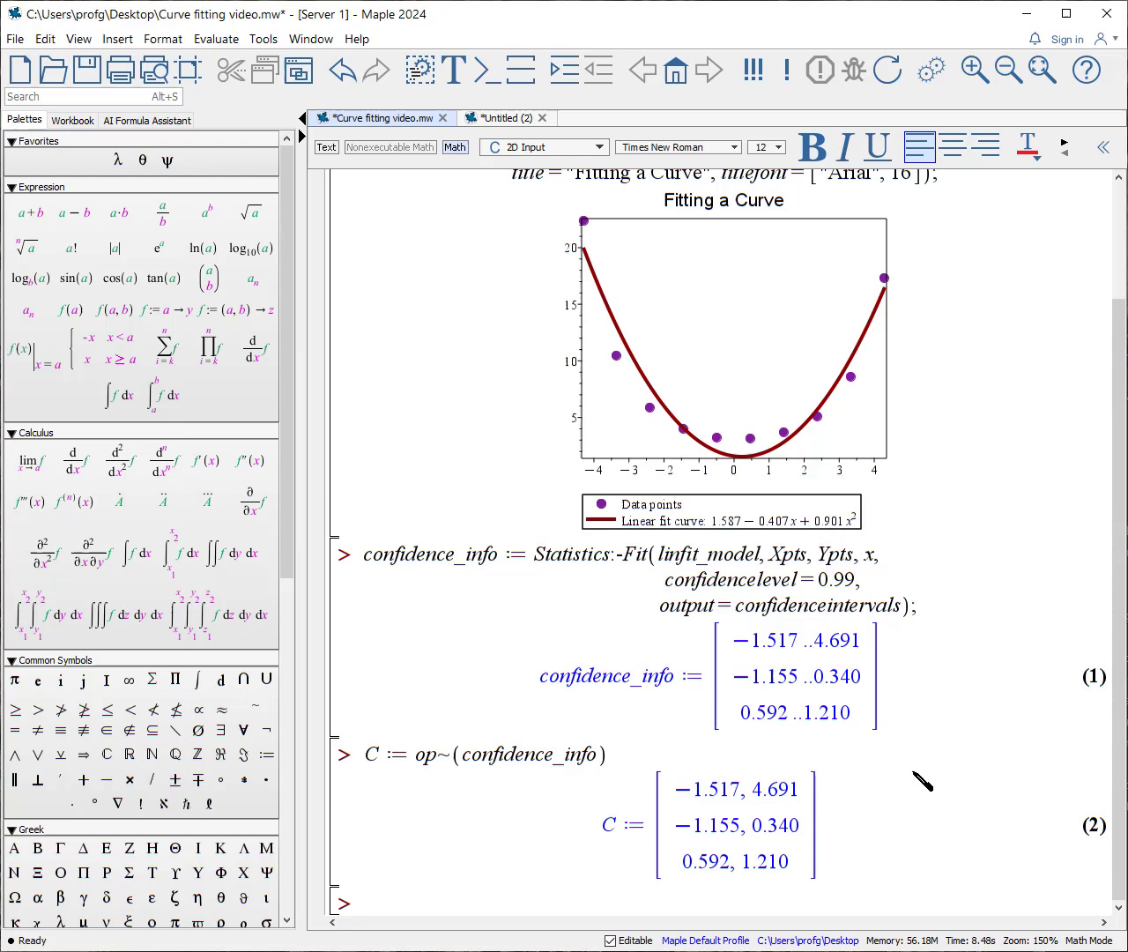
Define lower_model as −1.517 − 1.155x + 0.592x² and upper_model as 4.691 + 0.340x + 1.210x²
text(lower_model := MakeFunction(add(C[n+1][1]*x^n, n=0..2), x);)
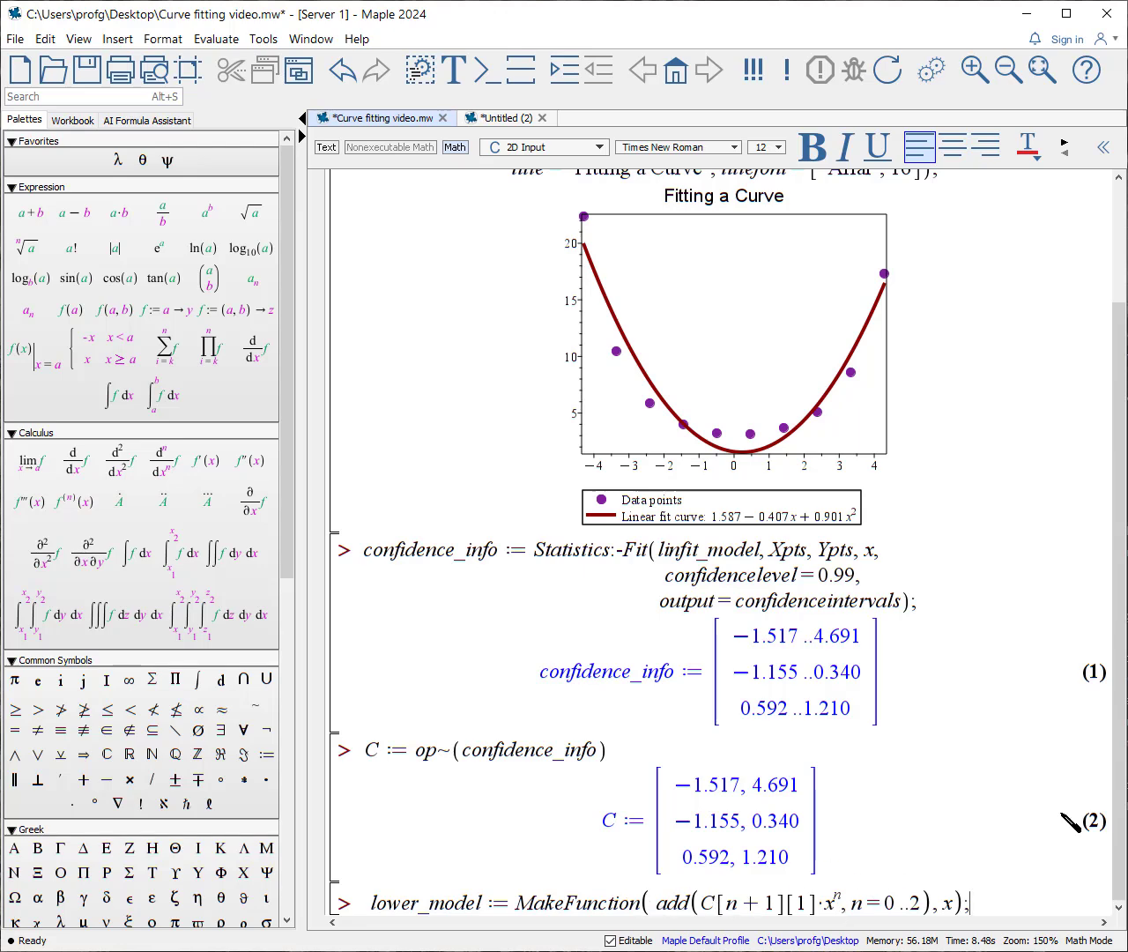
key(Return)
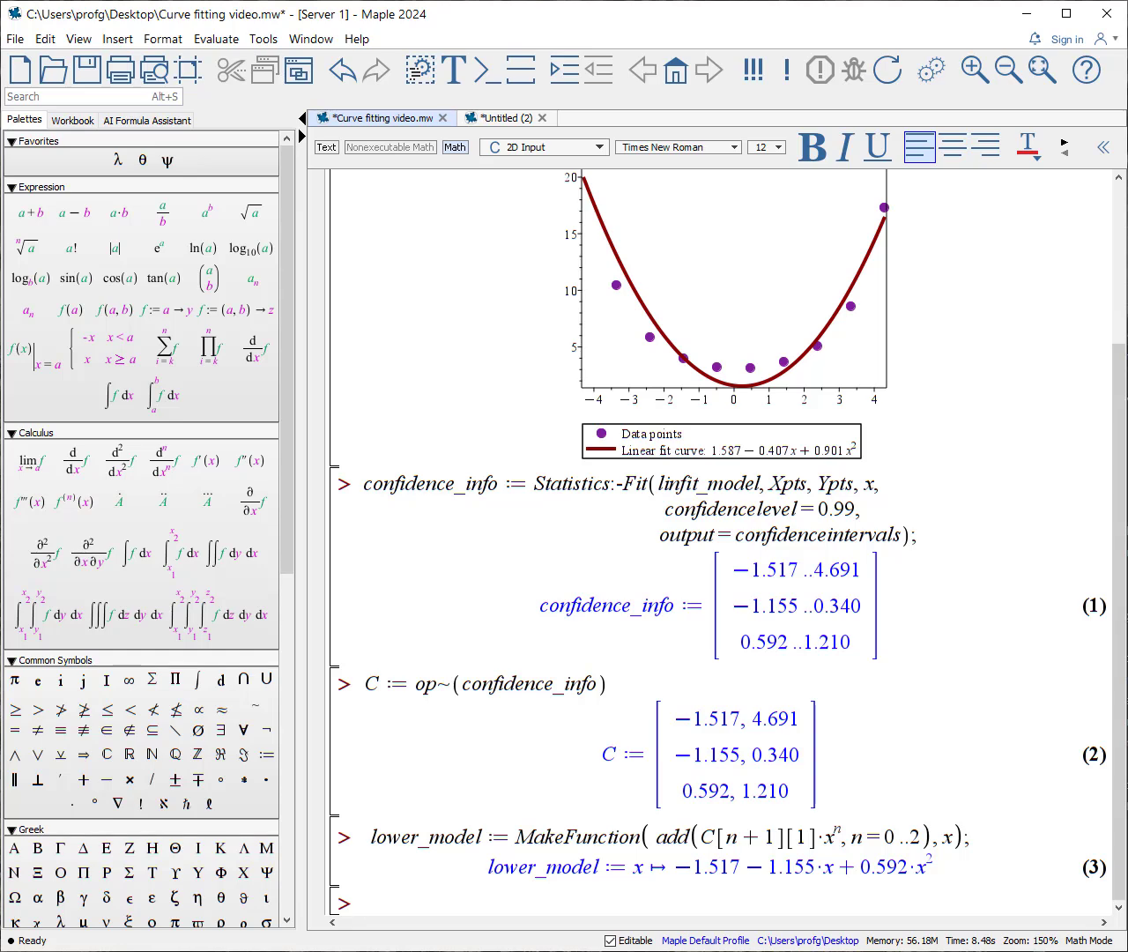
text(upper_model := MakeFunction(add(C[n+1][2]*x^n, n=0..2), x);)
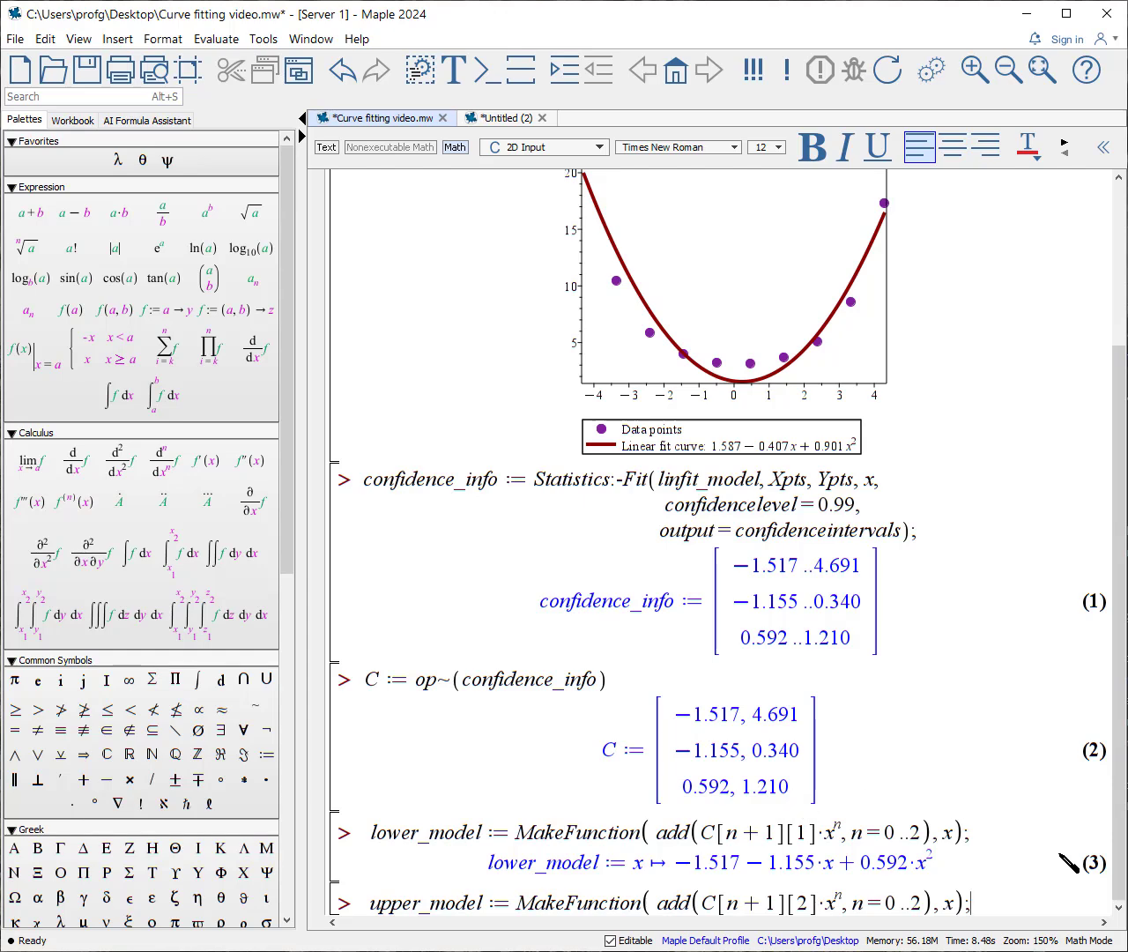
key(Return)
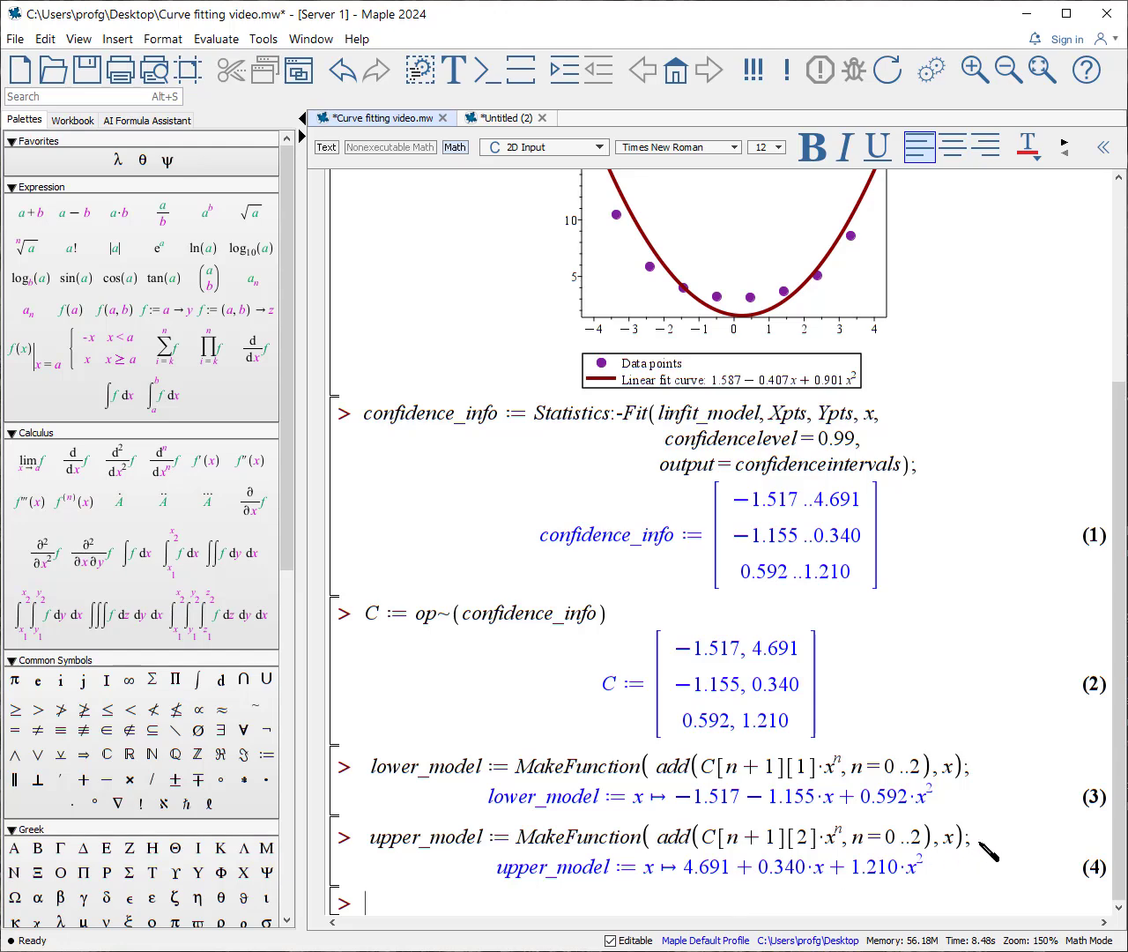
Create LFCplot and display it with Splot and LFplot, showing dark green lower and dark blue upper curves
key(ctrl+v)
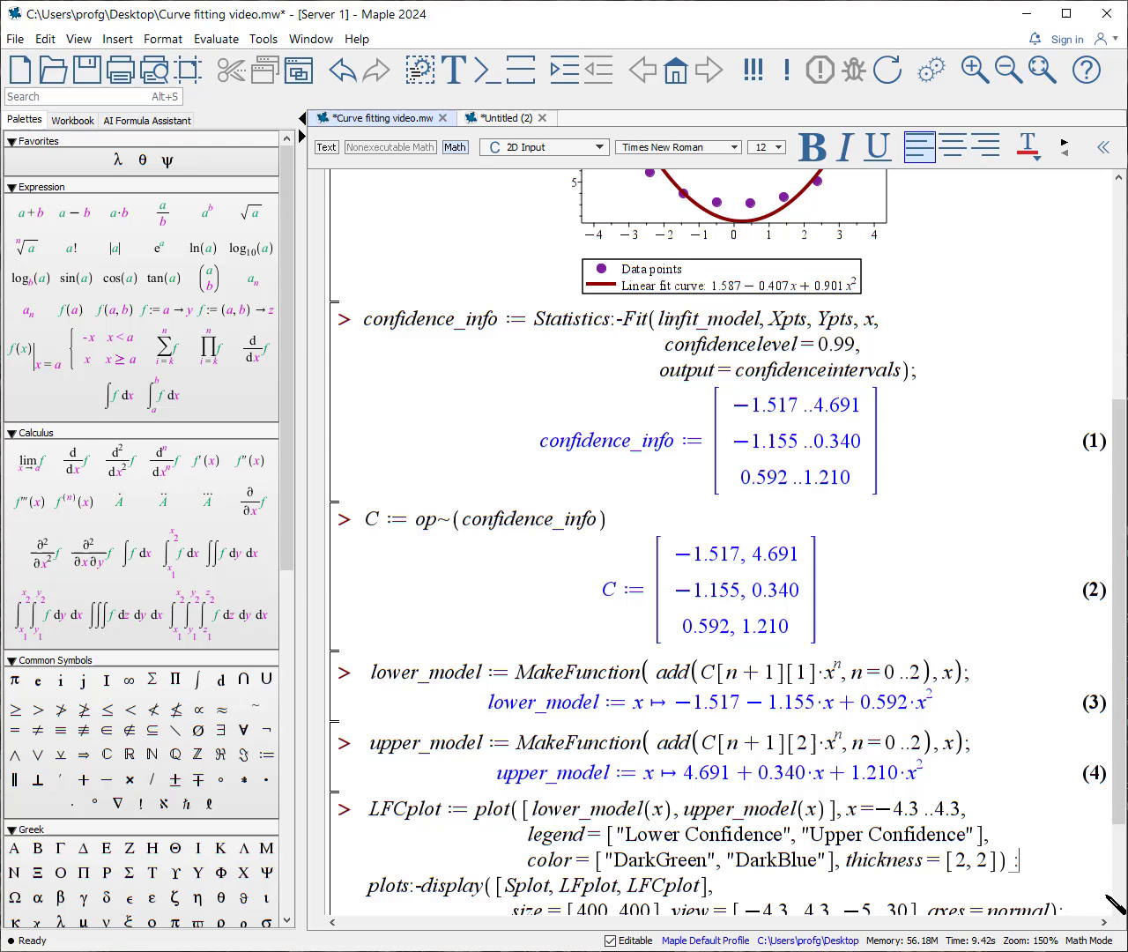
key(shift+Return)
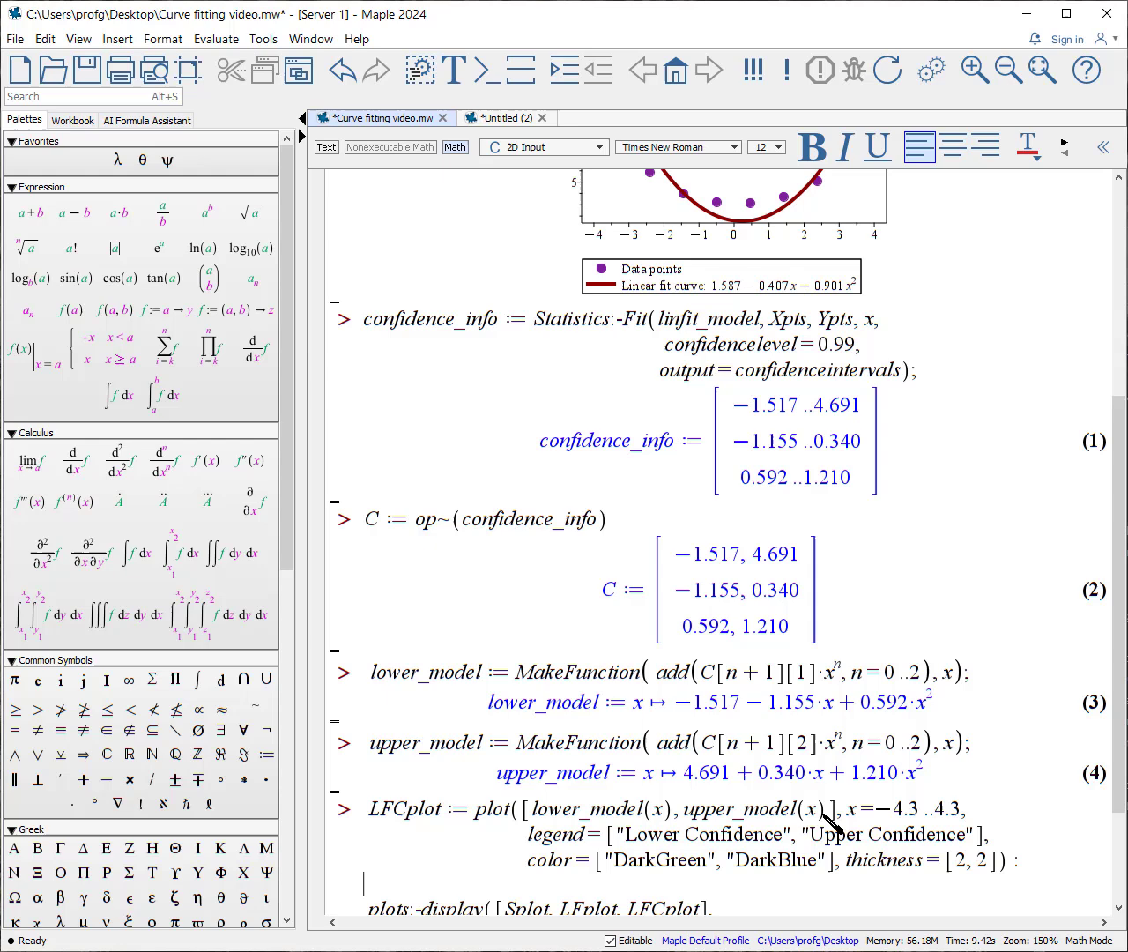
key(Return)
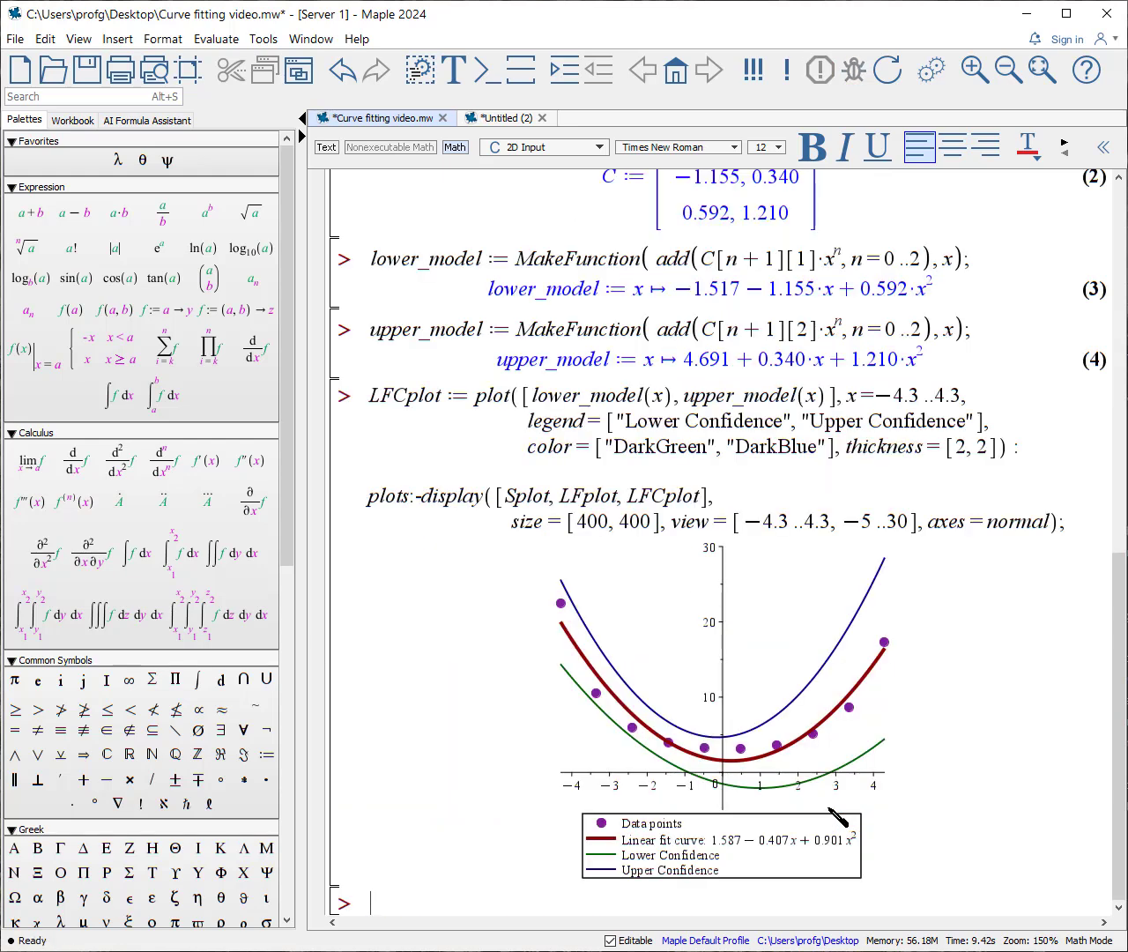